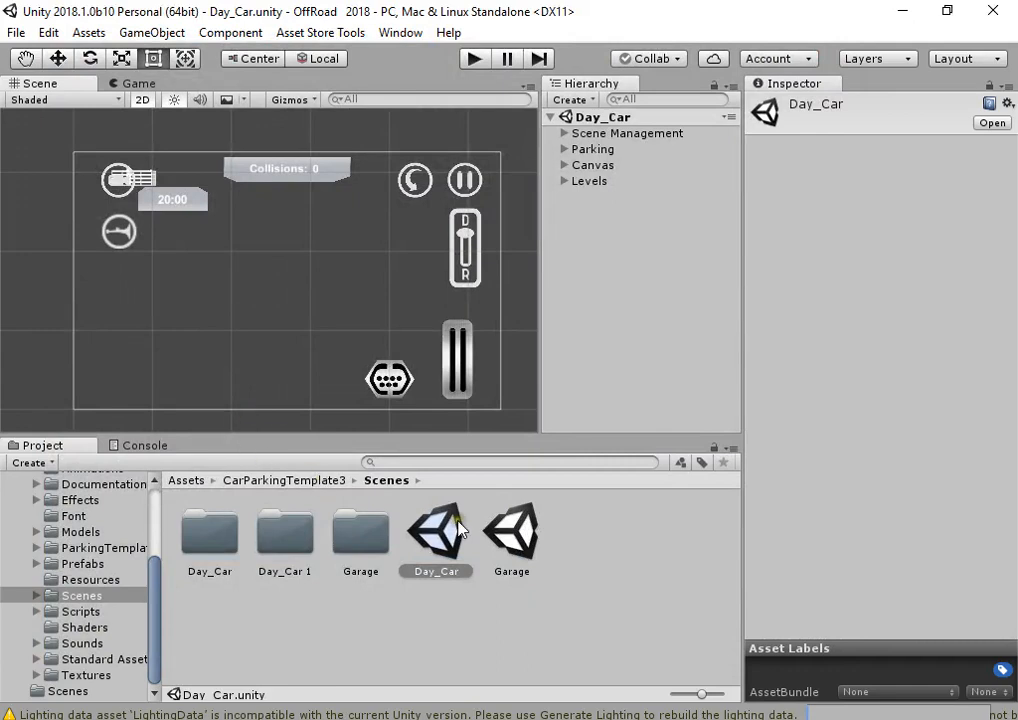
# - Switch the scene view to 3D and frame the Base1 floor inside Parking's Base group
pyautogui.click(145, 100)
pyautogui.click(564, 149)
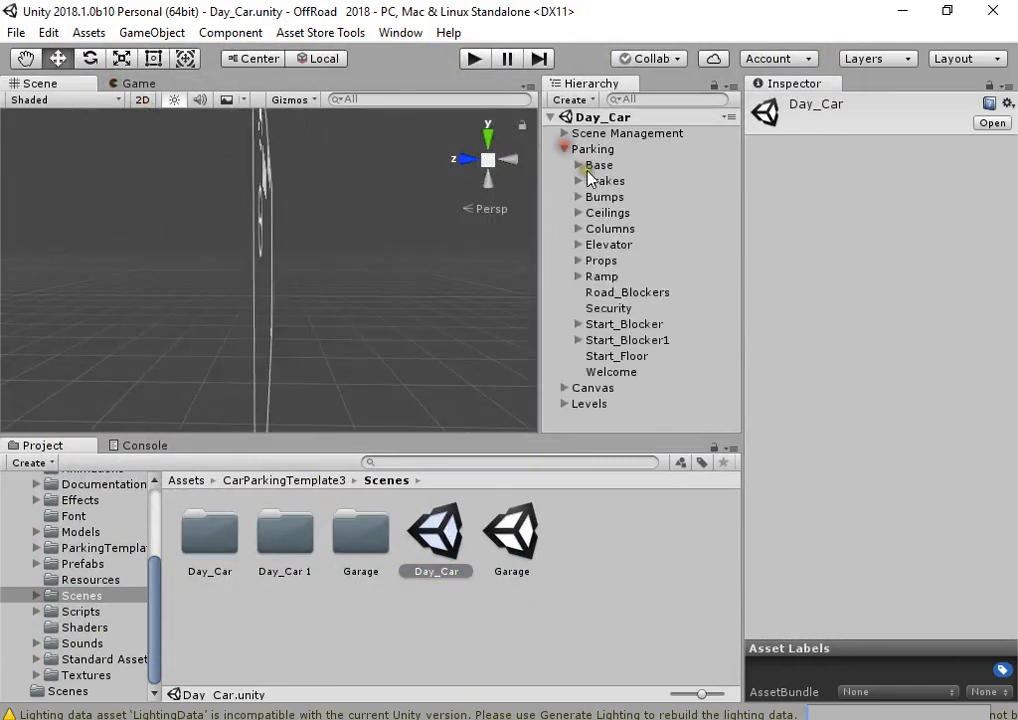
pyautogui.click(578, 165)
pyautogui.click(615, 181)
pyautogui.rightClick(483, 210)
pyautogui.rightClick(350, 277)
pyautogui.press('f')
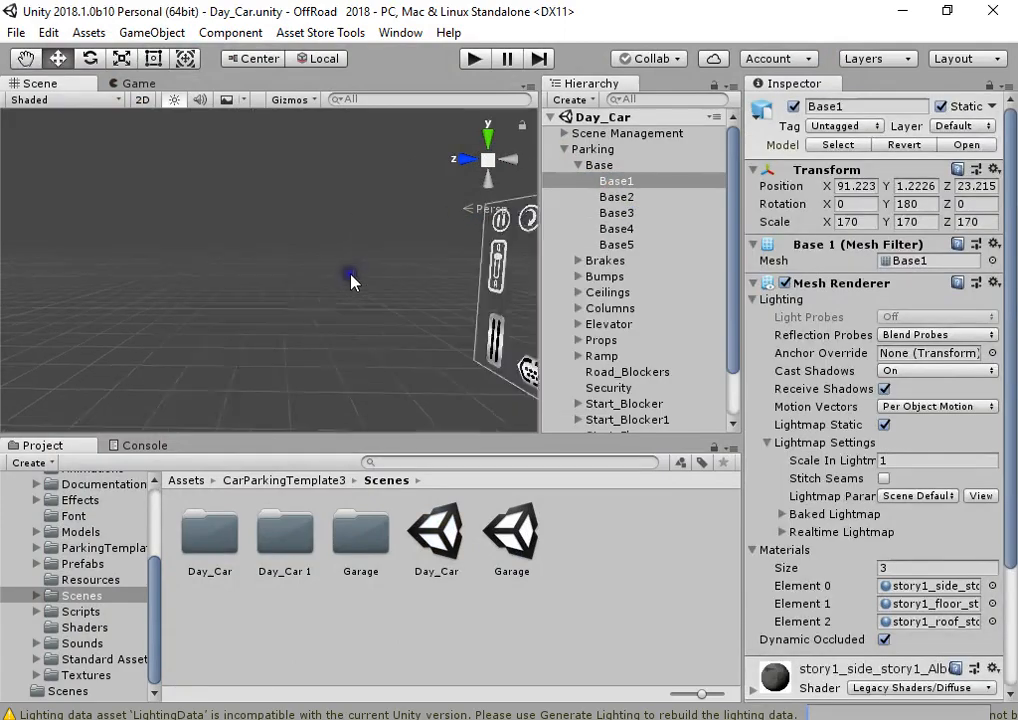
pyautogui.moveTo(341, 320); pyautogui.dragTo(327, 316, button='right')
pyautogui.scroll(5, 327, 314)
pyautogui.scroll(2, 303, 222)
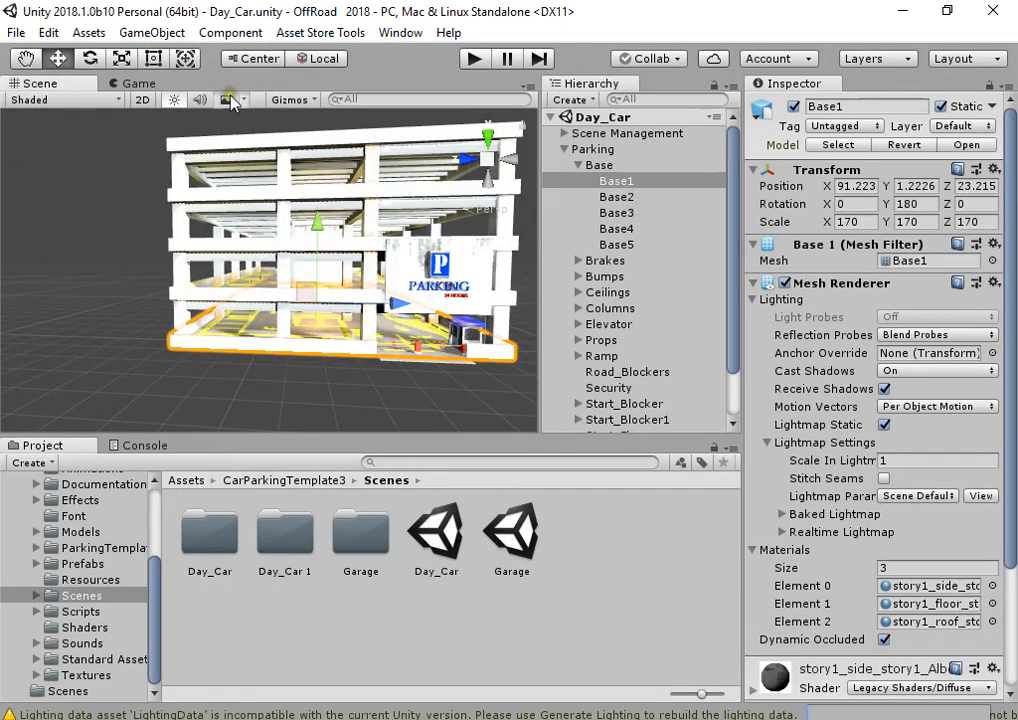
# - Enable the scene view's skybox and visual effects and view the parking building from its front corner
pyautogui.click(227, 100)
pyautogui.keyDown('alt'); pyautogui.moveTo(390, 225); pyautogui.dragTo(275, 262); pyautogui.keyUp('alt')
pyautogui.moveTo(275, 262)
pyautogui.keyDown('alt'); pyautogui.mouseDown(button='right')
pyautogui.moveTo(245, 234)
pyautogui.moveTo(281, 286)
pyautogui.mouseUp(button='right'); pyautogui.keyUp('alt')
pyautogui.moveTo(281, 286); pyautogui.dragTo(341, 242, button='middle')
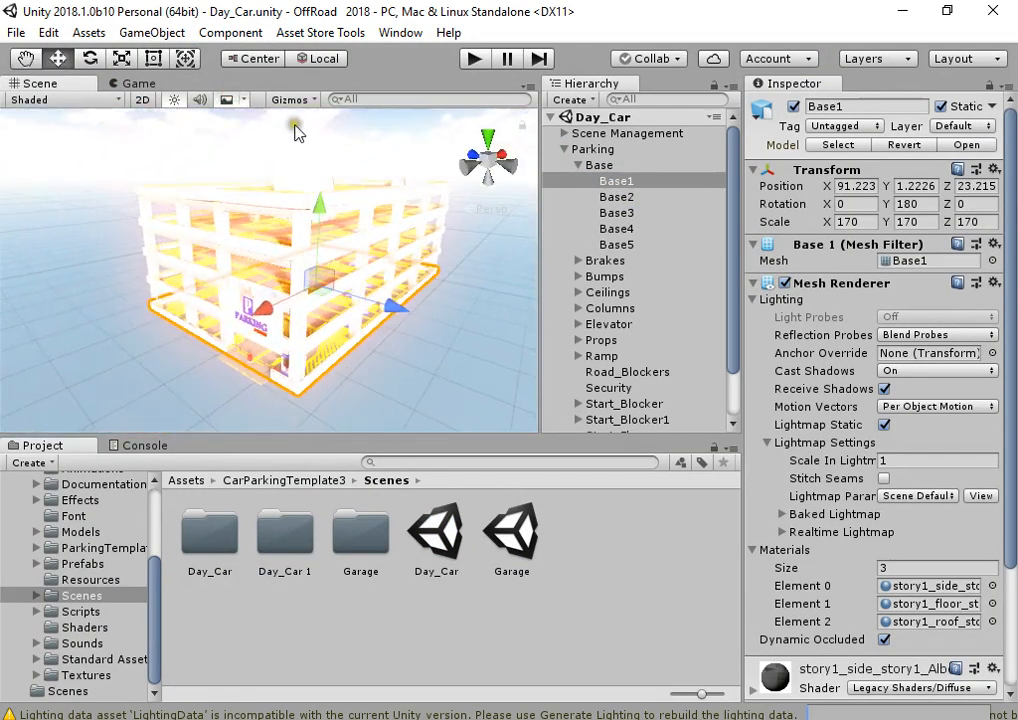
# - Turn off Image Effects in the scene view with no object selected
pyautogui.click(256, 128)
pyautogui.scroll(2, 300, 250)
pyautogui.click(243, 100)
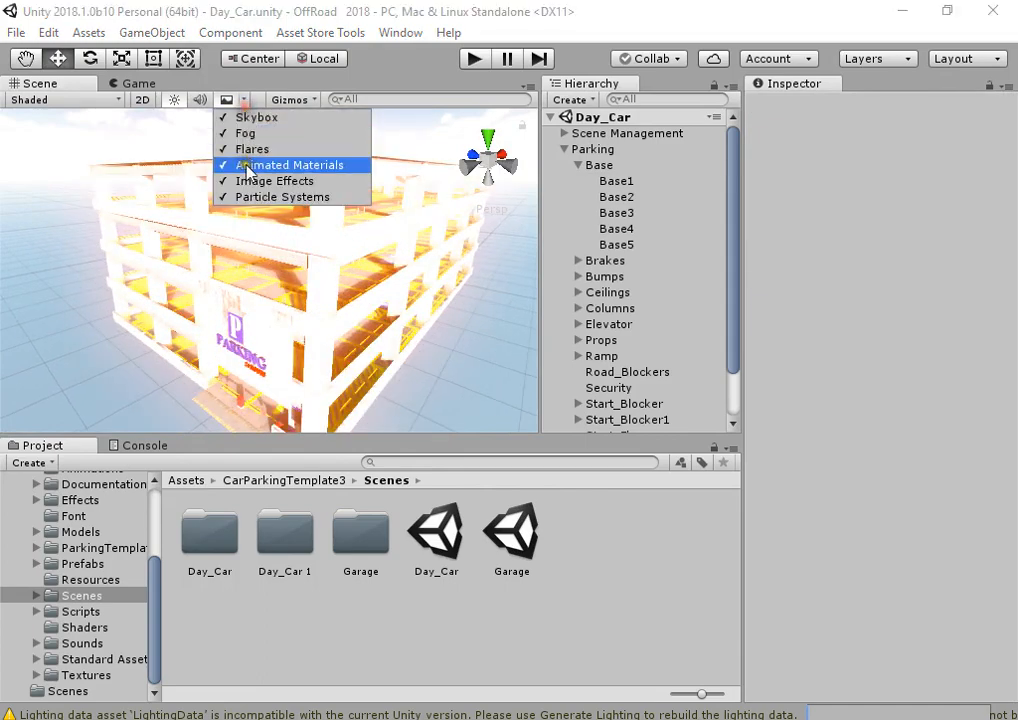
pyautogui.click(245, 181)
pyautogui.click(466, 348)
pyautogui.scroll(5, 346, 326)
pyautogui.moveTo(371, 348); pyautogui.dragTo(343, 316, button='right')
pyautogui.scroll(-5, 355, 329)
pyautogui.scroll(-3, 343, 323)
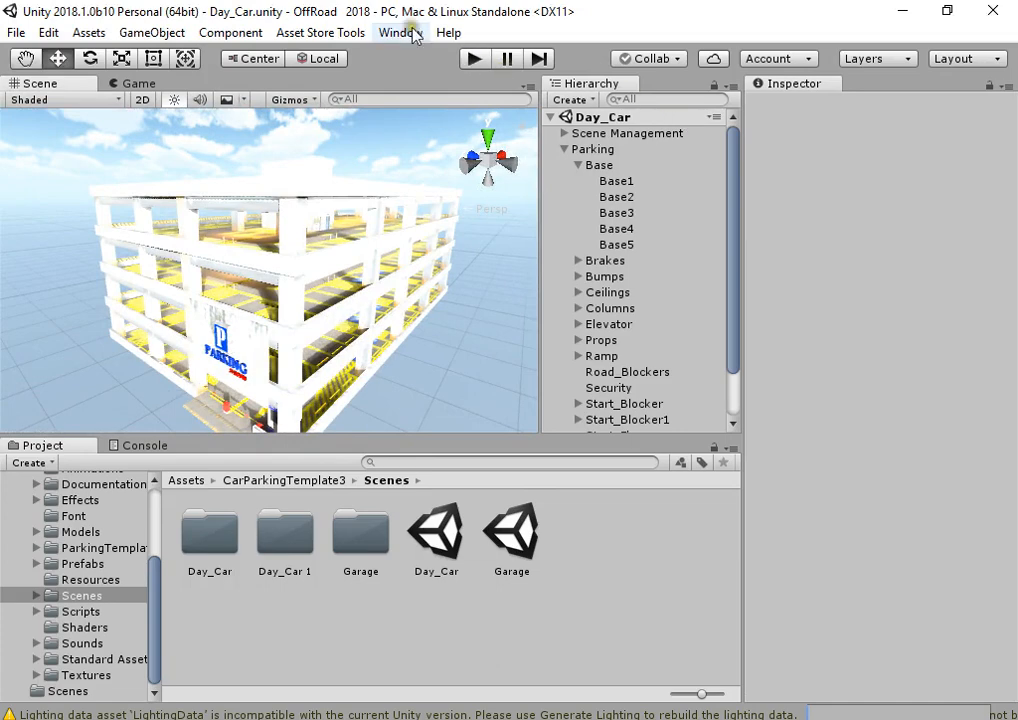
# - Open the Lighting settings and dock them beside the Inspector
pyautogui.click(412, 33)
pyautogui.moveTo(550, 606)
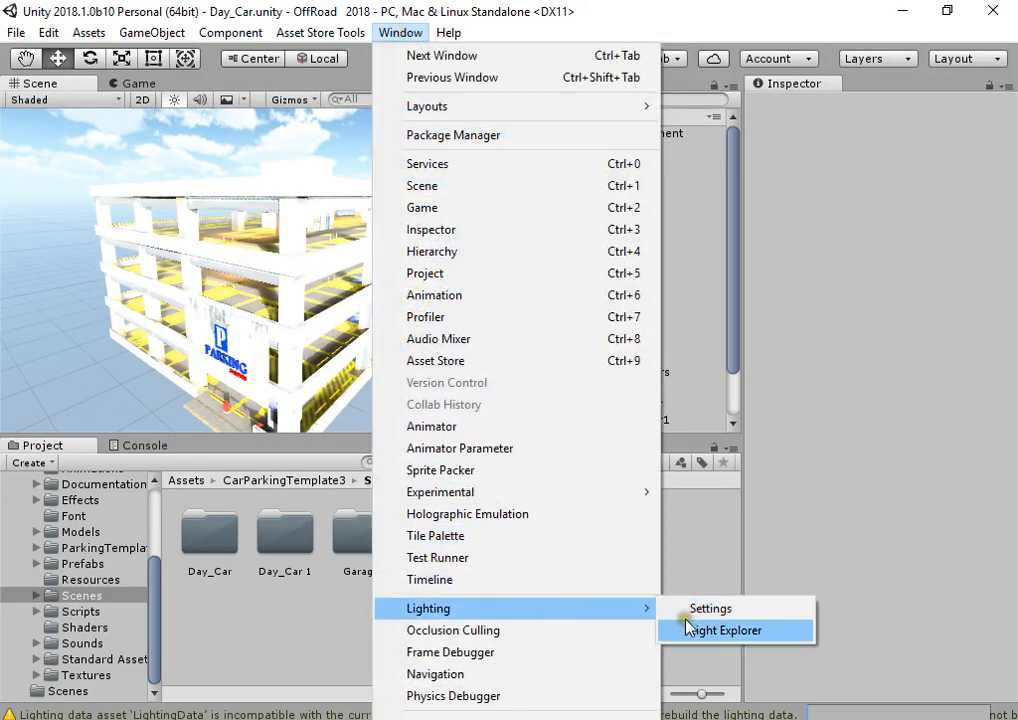
pyautogui.click(690, 608)
pyautogui.moveTo(107, 75); pyautogui.dragTo(798, 141)
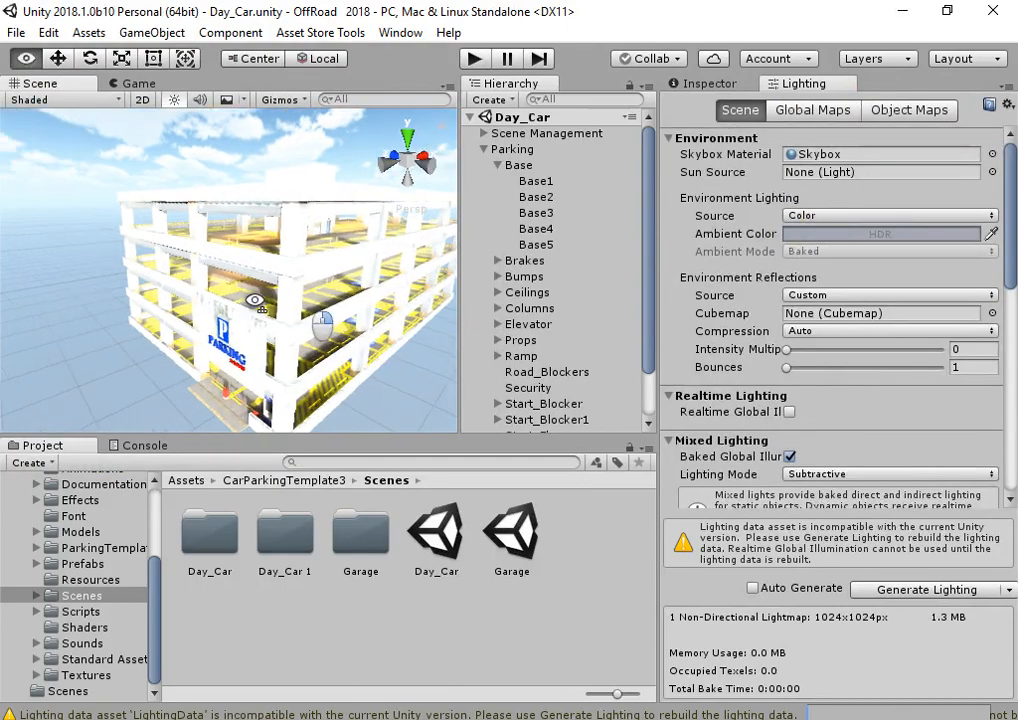
# - Use the Progressive lightmapper and generate the lighting for the Day_Car scene
pyautogui.scroll(-5, 825, 400)
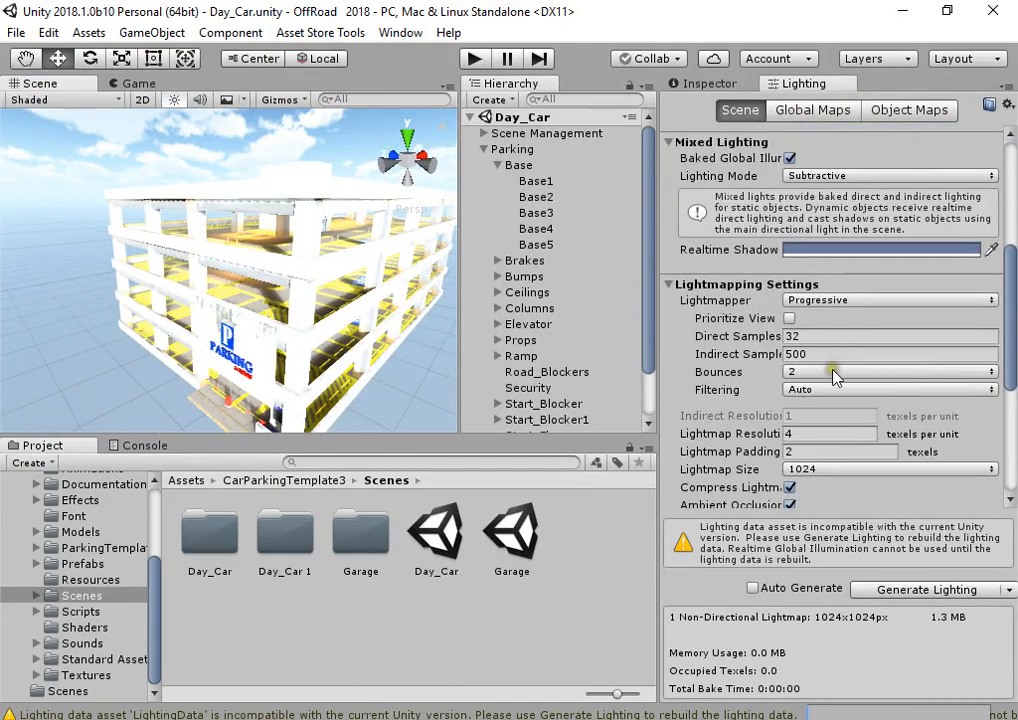
pyautogui.click(852, 300)
pyautogui.click(832, 345)
pyautogui.scroll(-4, 905, 460)
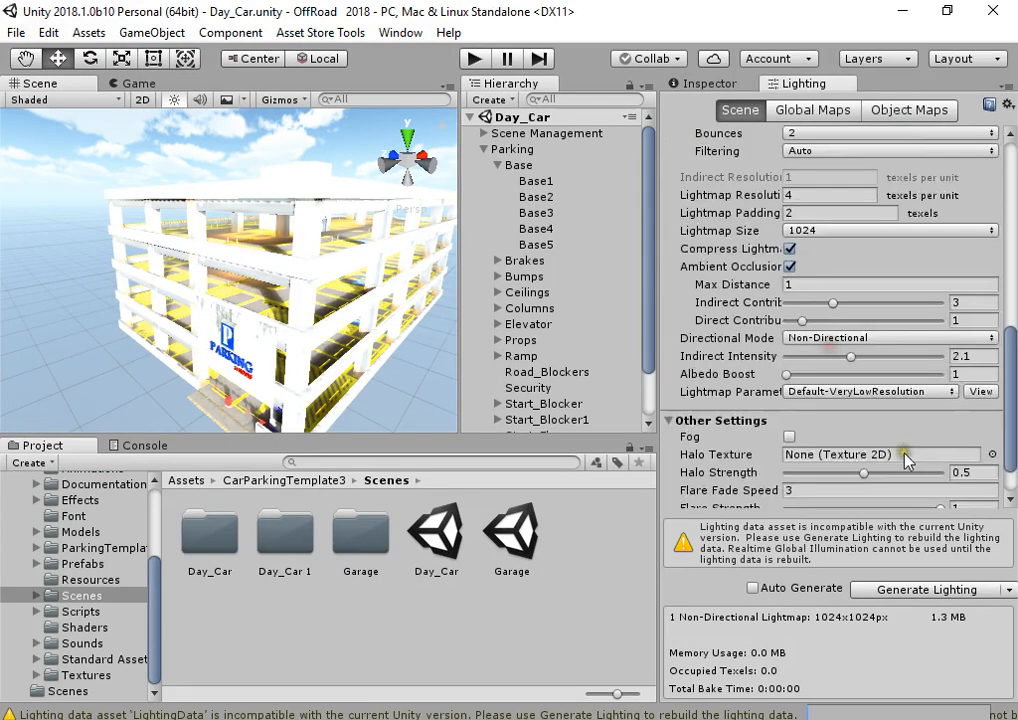
pyautogui.click(888, 594)
pyautogui.moveTo(370, 350); pyautogui.dragTo(510, 312, button='right')
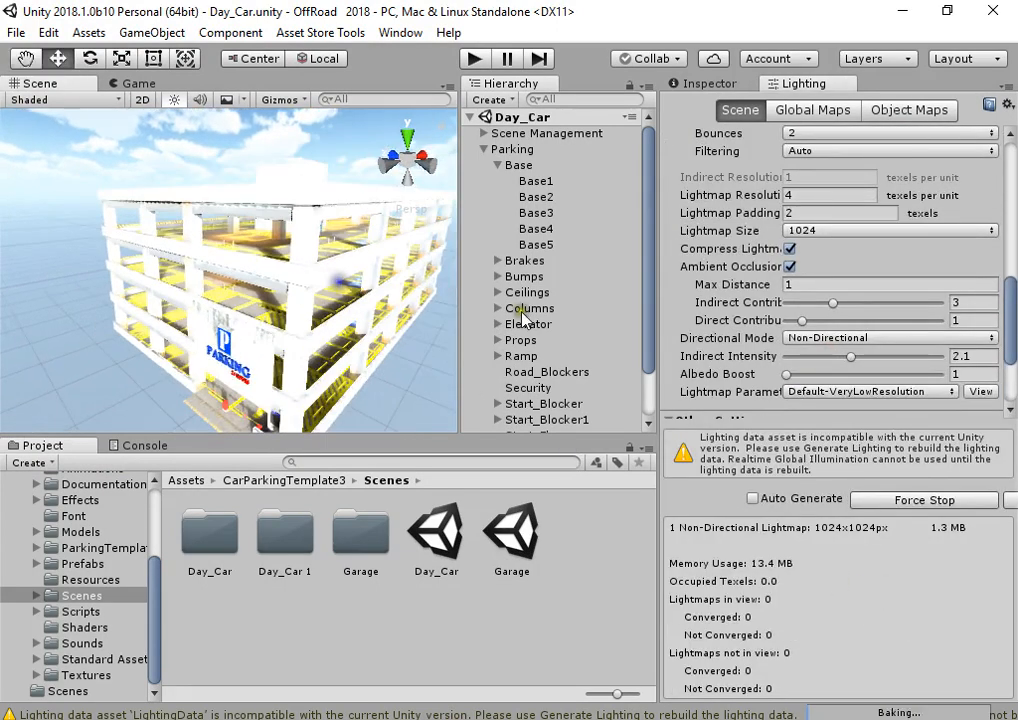
# - Select Directional Light - Baked in the Scene Management group and rotate it to change the sunlight direction
pyautogui.scroll(-3, 522, 316)
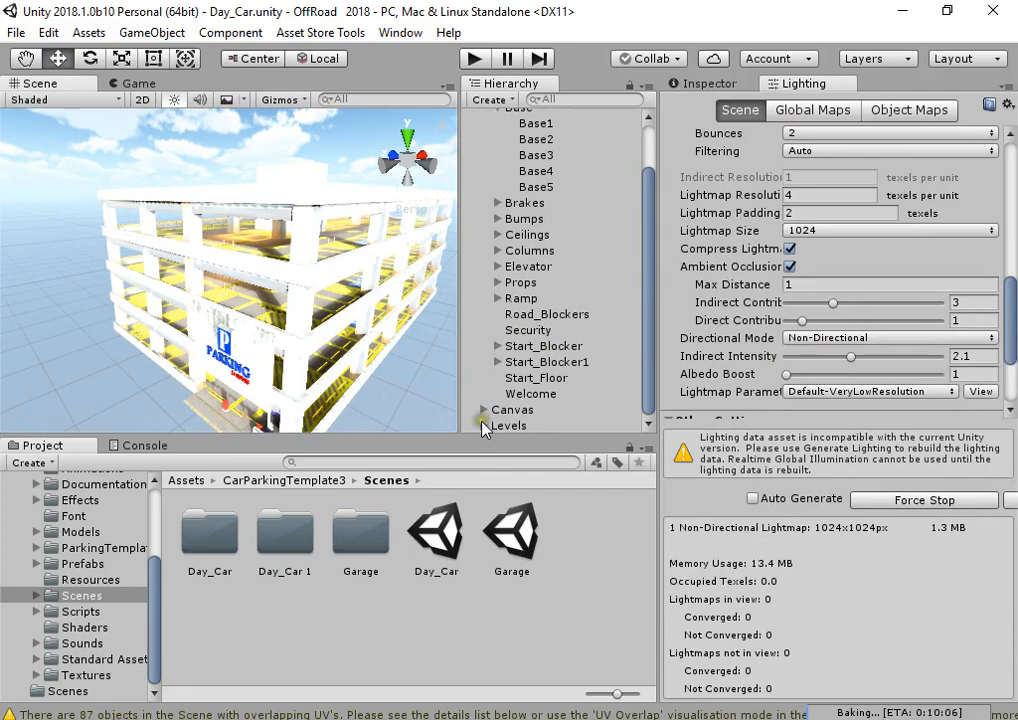
pyautogui.scroll(3, 483, 420)
pyautogui.click(484, 149)
pyautogui.click(484, 133)
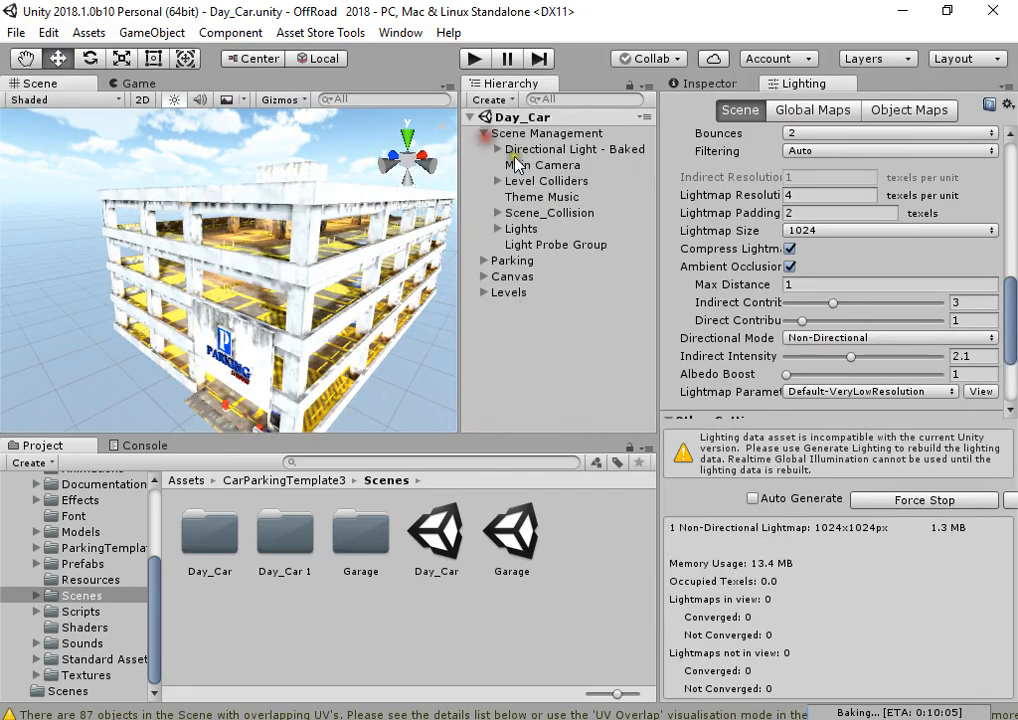
pyautogui.click(516, 153)
pyautogui.moveTo(325, 318); pyautogui.dragTo(361, 301, button='right')
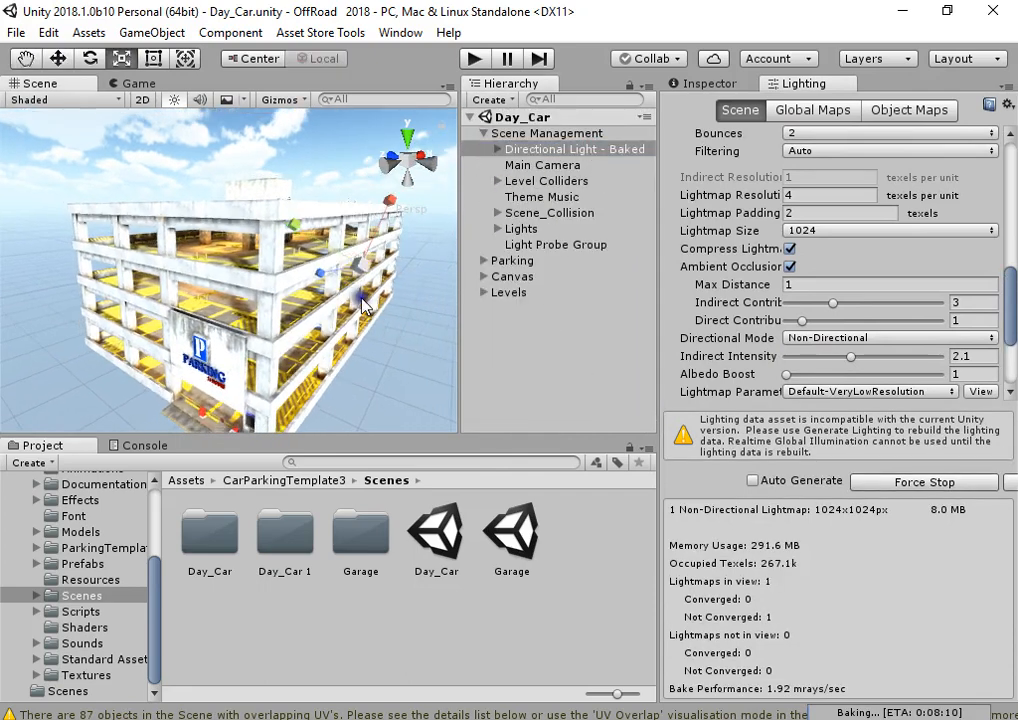
pyautogui.press('r')
pyautogui.press('e')
pyautogui.moveTo(300, 285); pyautogui.dragTo(277, 278)
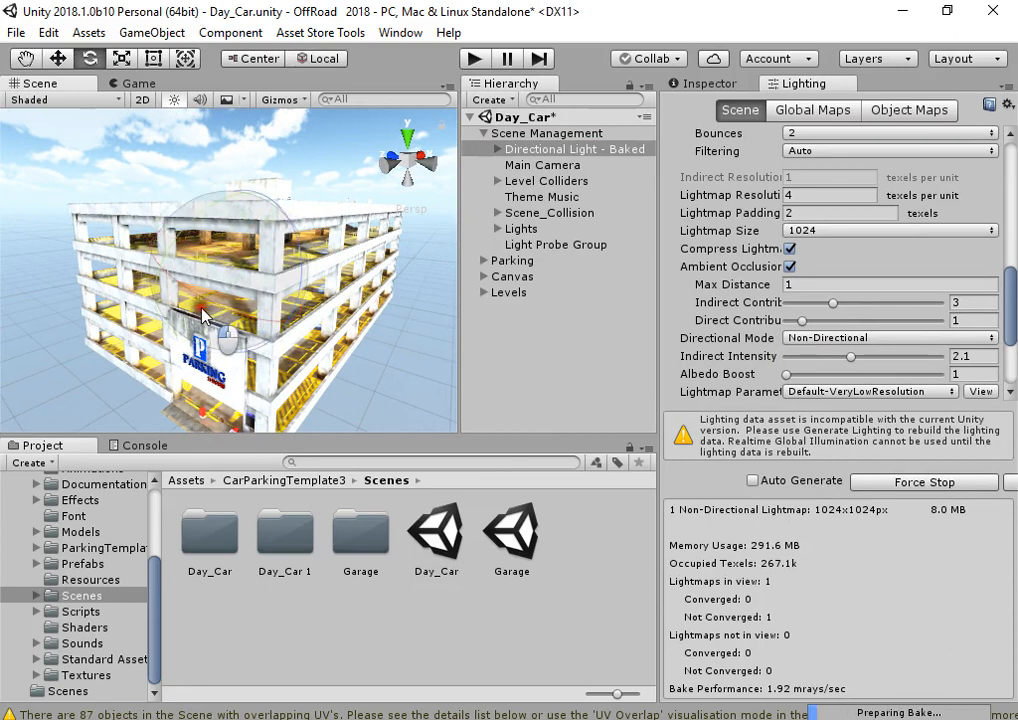
# - Move the baked directional light beside the building with global handles and rotate it so the front facade is shaded
pyautogui.press('w')
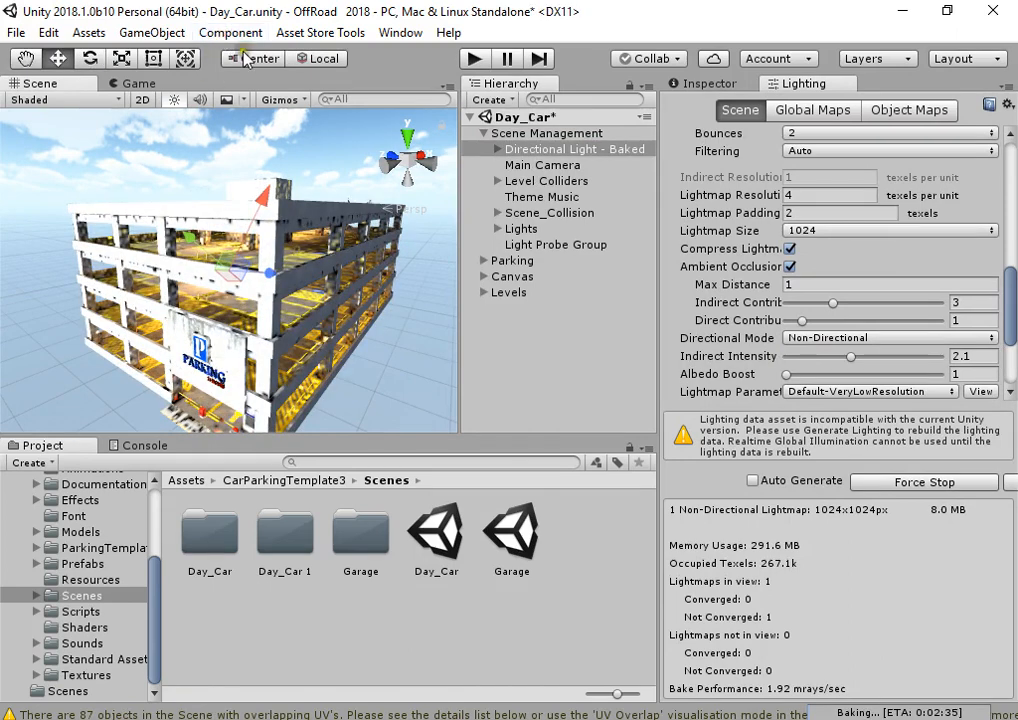
pyautogui.press('x')
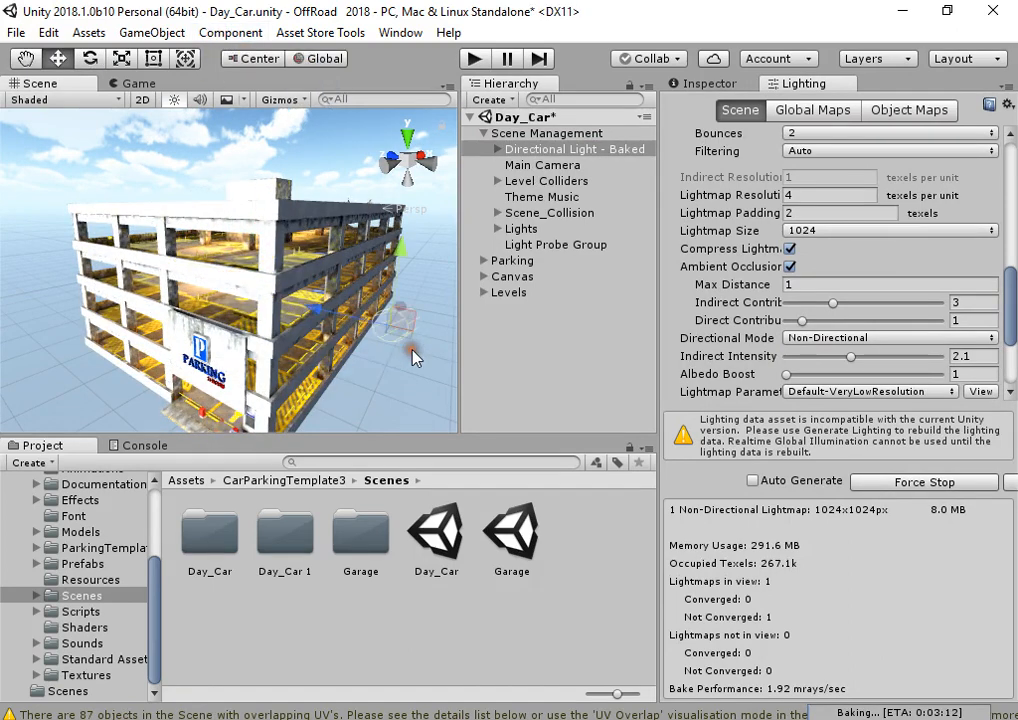
pyautogui.press('e')
pyautogui.moveTo(464, 315); pyautogui.dragTo(364, 194)
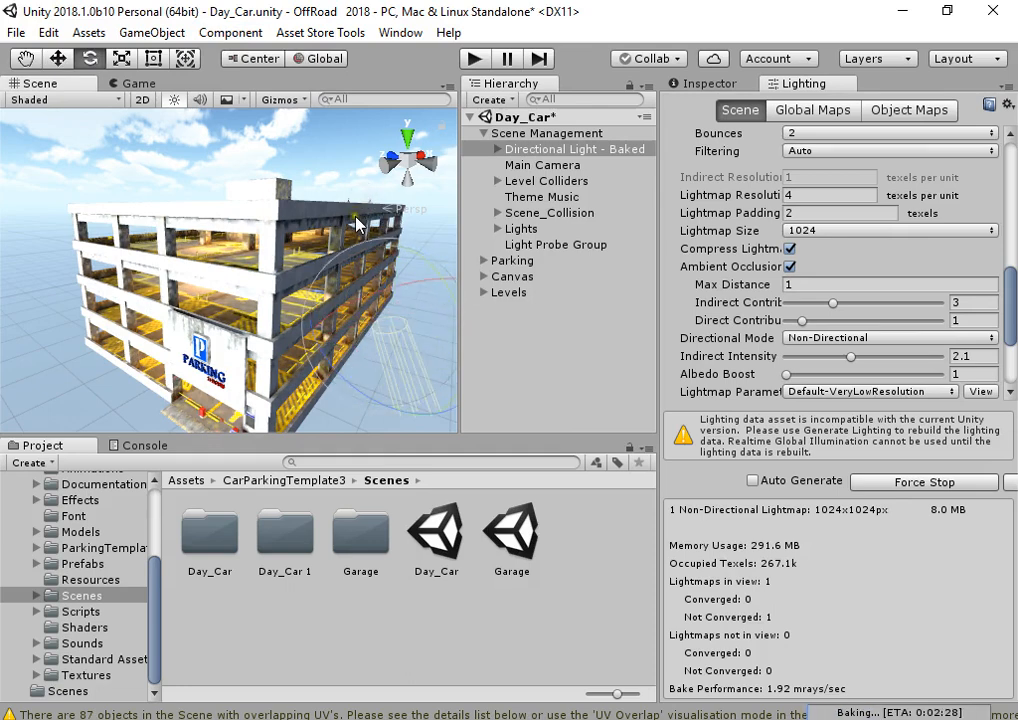
pyautogui.moveTo(402, 336); pyautogui.dragTo(438, 341)
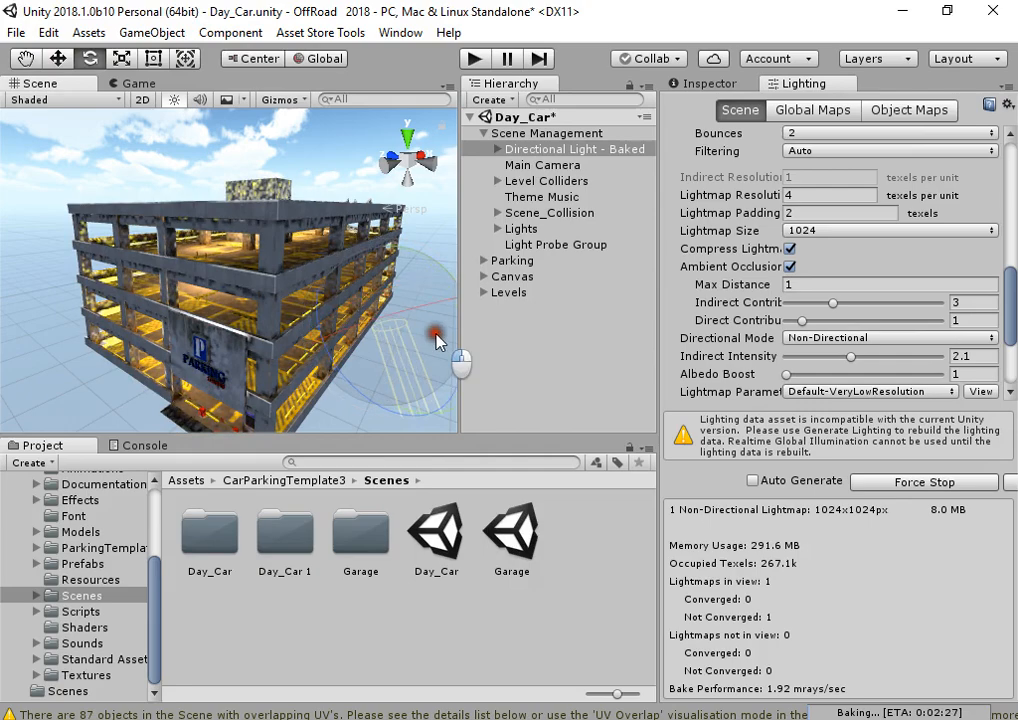
pyautogui.press('w')
pyautogui.moveTo(240, 310)
pyautogui.mouseDown(button='right')
pyautogui.moveTo(189, 307)
pyautogui.moveTo(240, 285)
pyautogui.mouseUp(button='right')
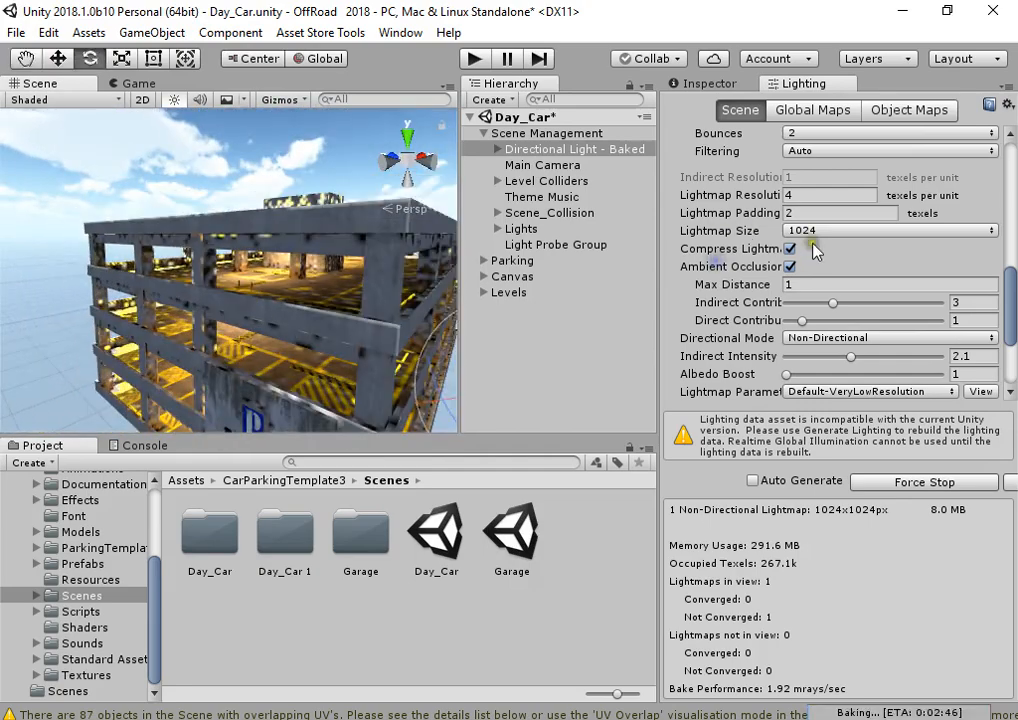
# - Brighten the environment lighting's ambient color to a light blue
pyautogui.scroll(5, 656, 190)
pyautogui.click(826, 310)
pyautogui.scroll(4, 822, 289)
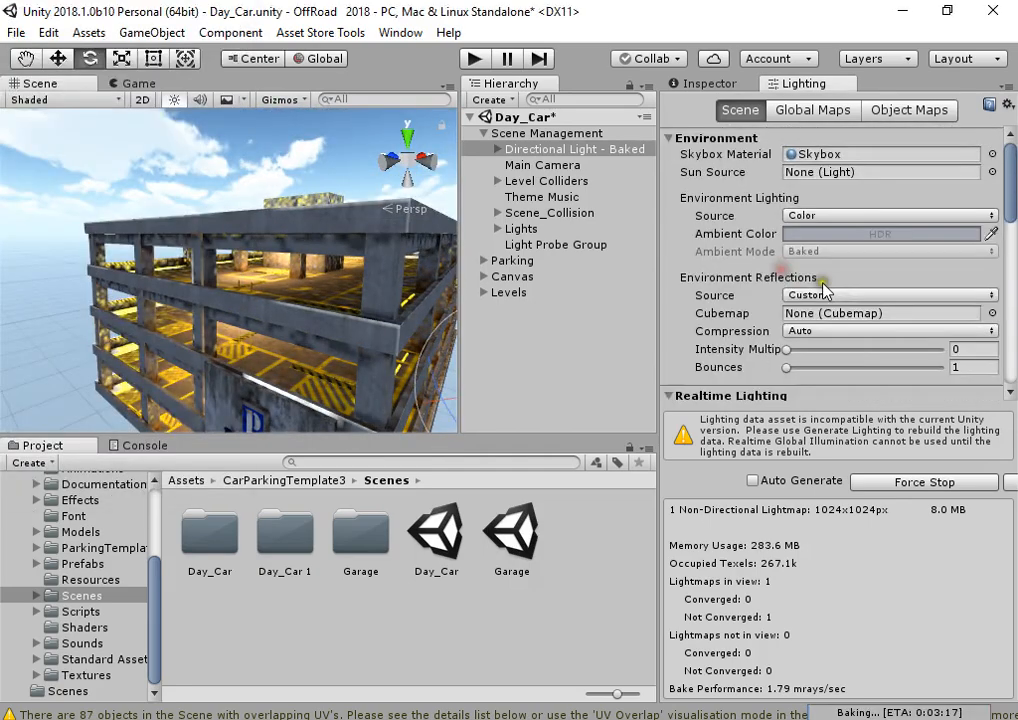
pyautogui.click(818, 233)
pyautogui.moveTo(107, 183); pyautogui.dragTo(99, 138)
pyautogui.click(295, 292)
pyautogui.press('w')
pyautogui.moveTo(270, 303); pyautogui.dragTo(459, 287, button='right')
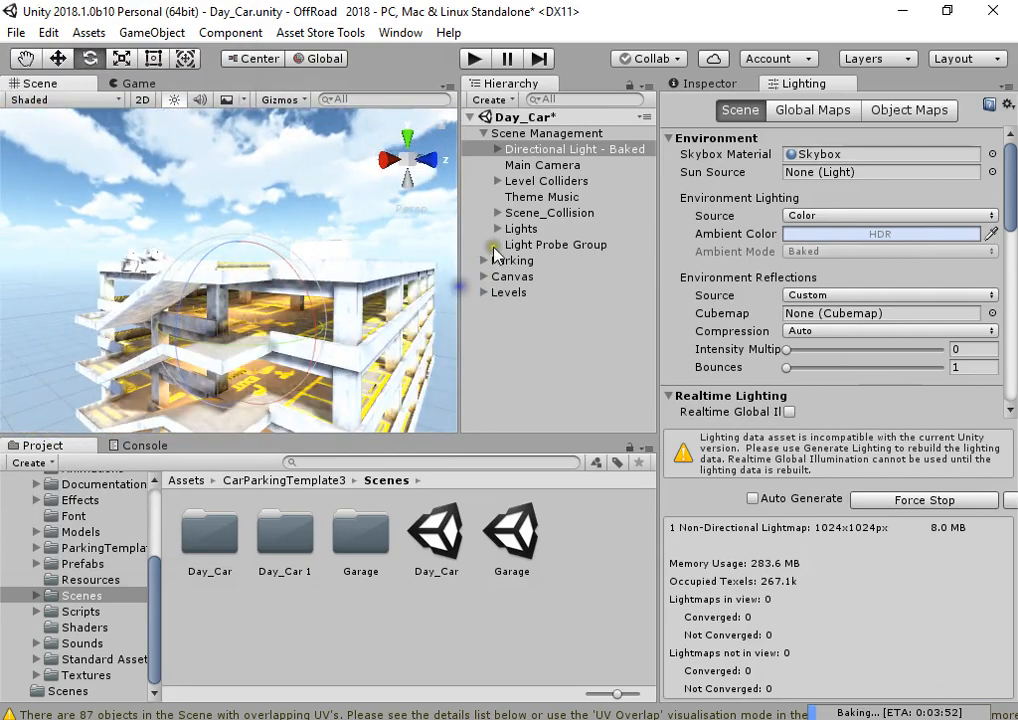
# - Deactivate the Lights object in the Scene Management group
pyautogui.click(522, 229)
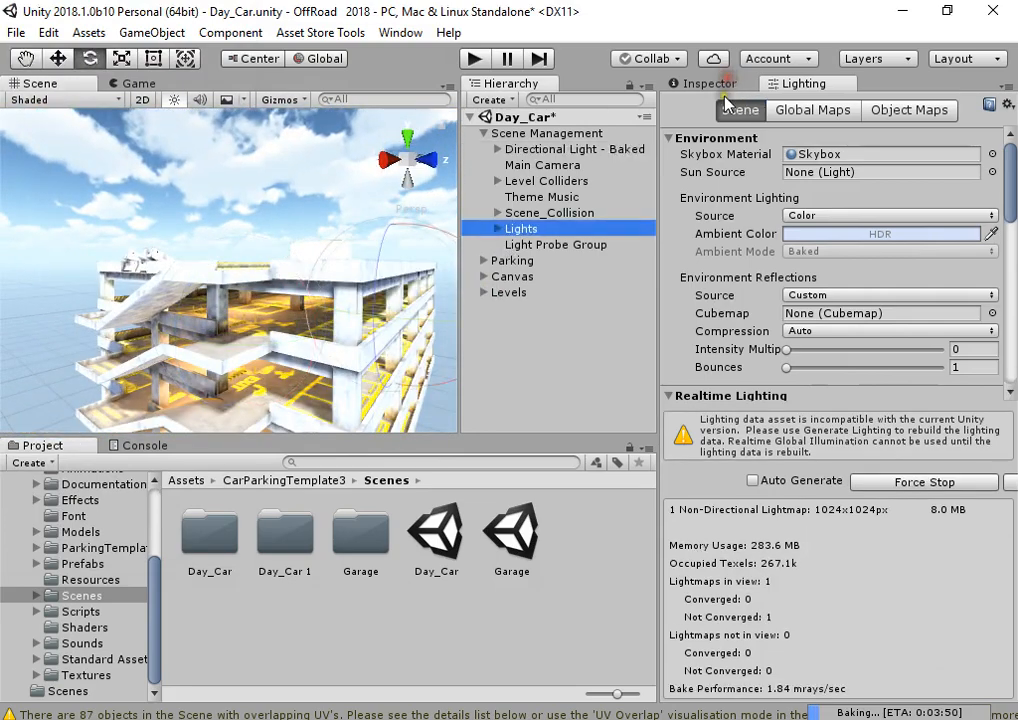
pyautogui.click(724, 84)
pyautogui.click(709, 106)
pyautogui.moveTo(270, 290); pyautogui.dragTo(350, 332, button='right')
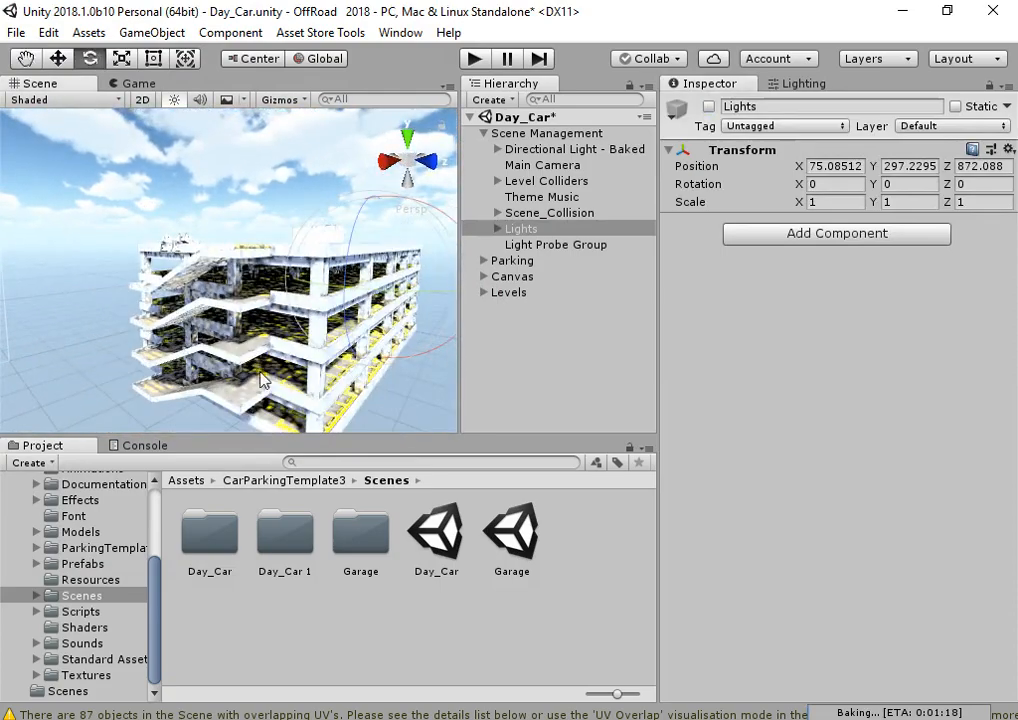
pyautogui.moveTo(260, 378); pyautogui.dragTo(420, 265, button='right')
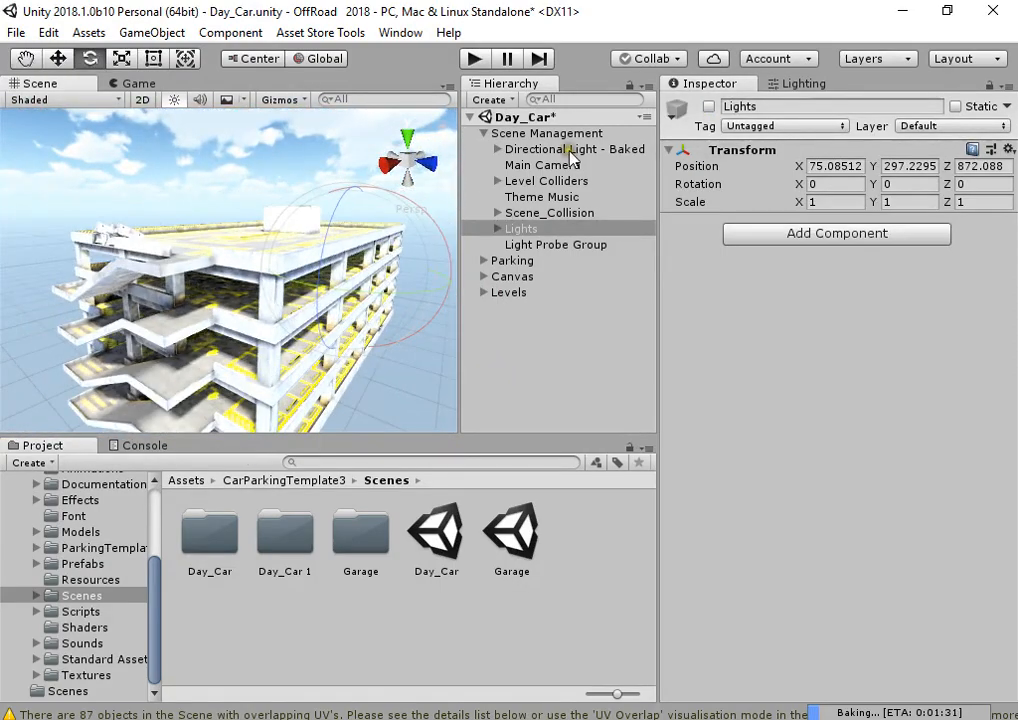
# - Rotate the baked directional light to about X 20, Y 231, Z 170 degrees
pyautogui.click(572, 150)
pyautogui.moveTo(176, 218); pyautogui.dragTo(212, 292)
pyautogui.press('w')
pyautogui.press('e')
pyautogui.press('w')
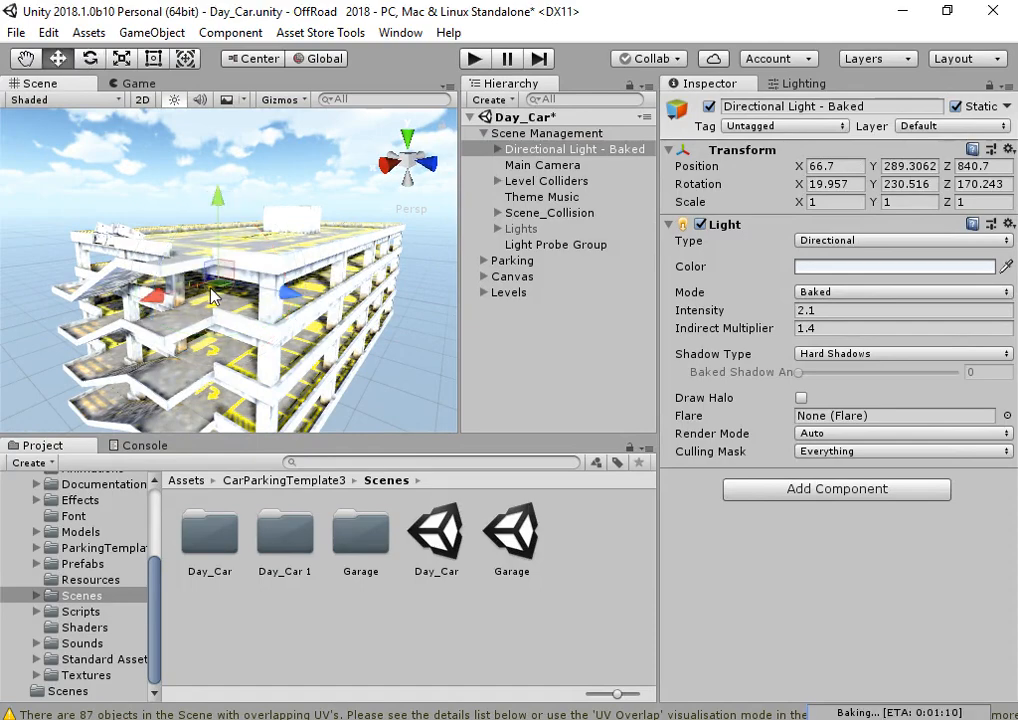
pyautogui.scroll(5, 212, 292)
pyautogui.moveTo(212, 300); pyautogui.dragTo(335, 354, button='right')
pyautogui.scroll(-5, 243, 348)
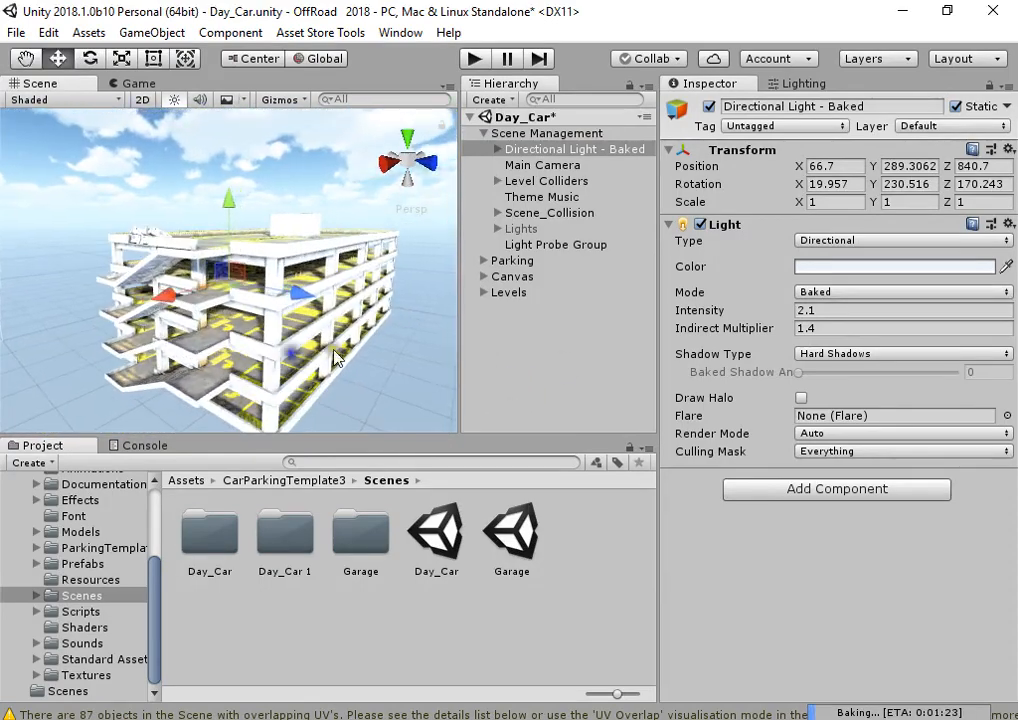
# - Set the baked directional light's Indirect Multiplier to 3 and view the building's interior
pyautogui.click(795, 84)
pyautogui.scroll(-10, 842, 373)
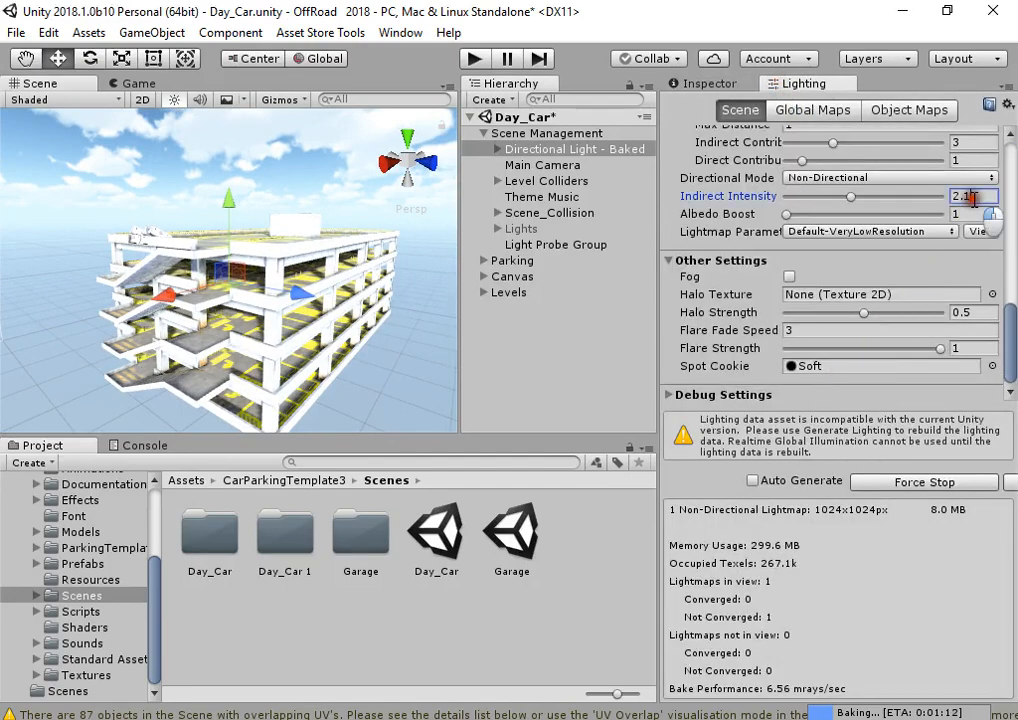
pyautogui.scroll(5, 884, 336)
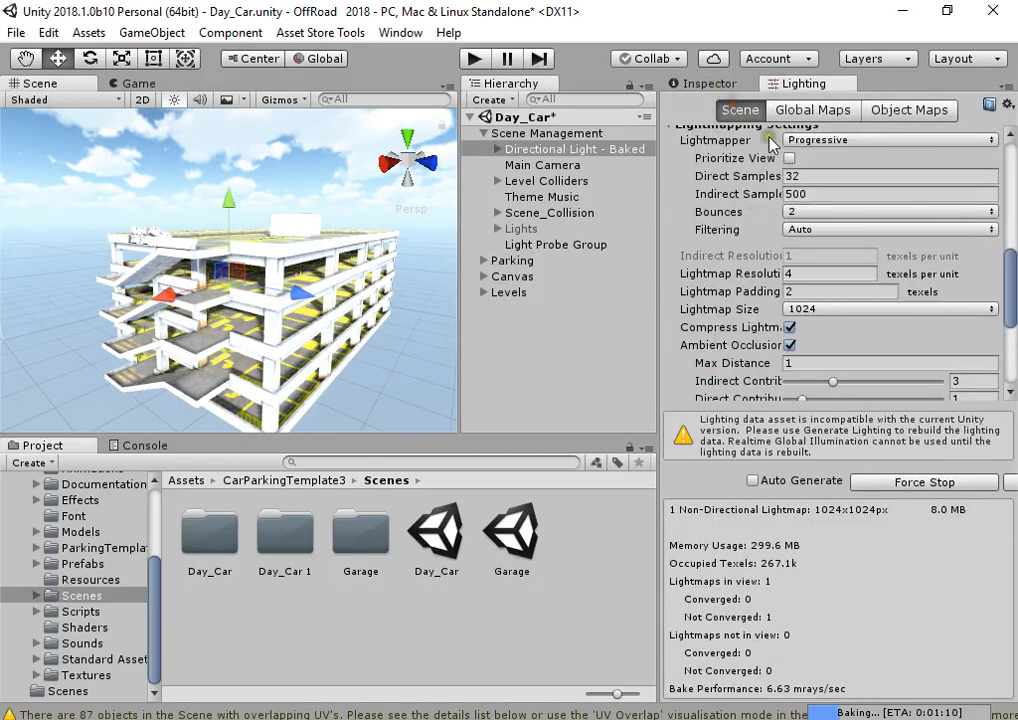
pyautogui.click(808, 110)
pyautogui.click(730, 85)
pyautogui.click(827, 328)
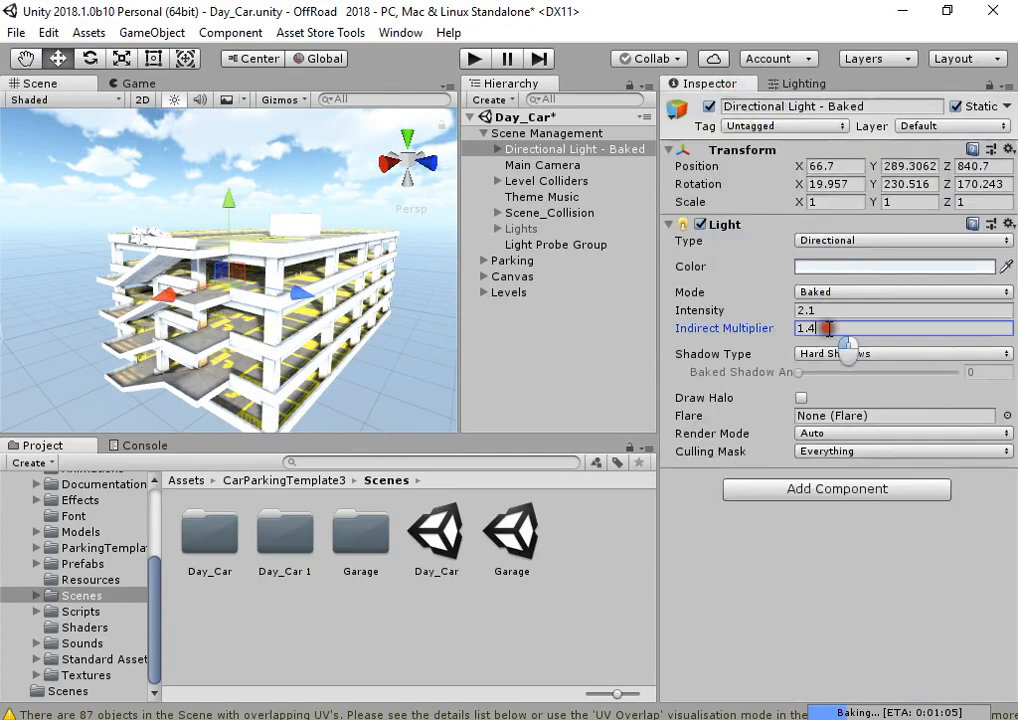
pyautogui.write('3')
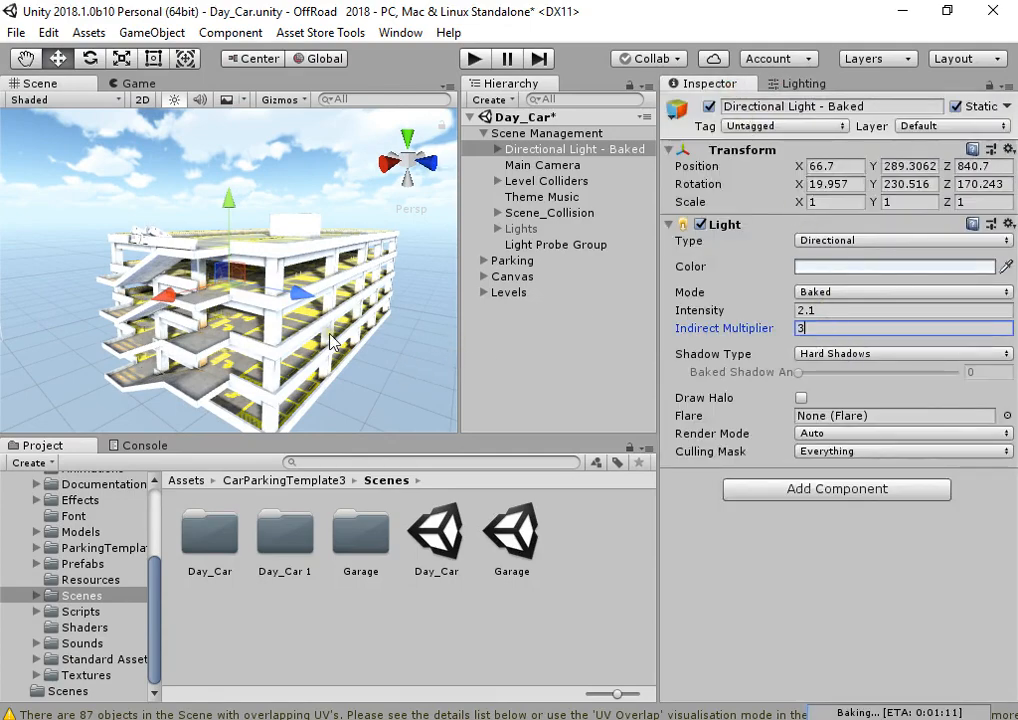
pyautogui.press('w')
pyautogui.moveTo(254, 338); pyautogui.dragTo(290, 365, button='right')
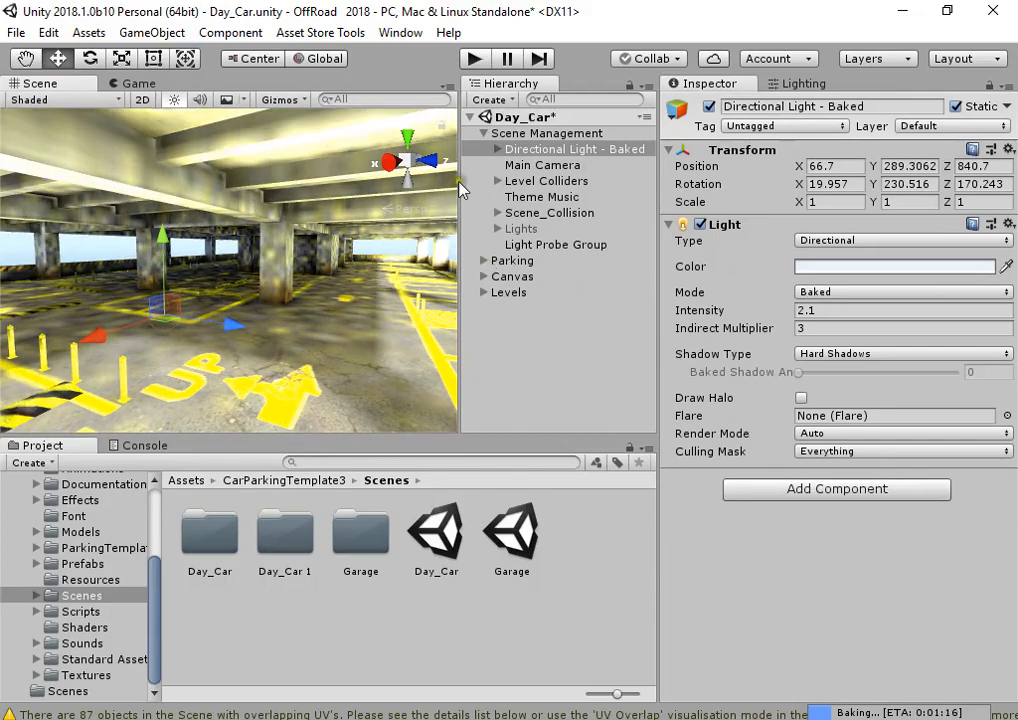
# - Turn Image Effects back on in the scene view and view the building from outside
pyautogui.click(243, 100)
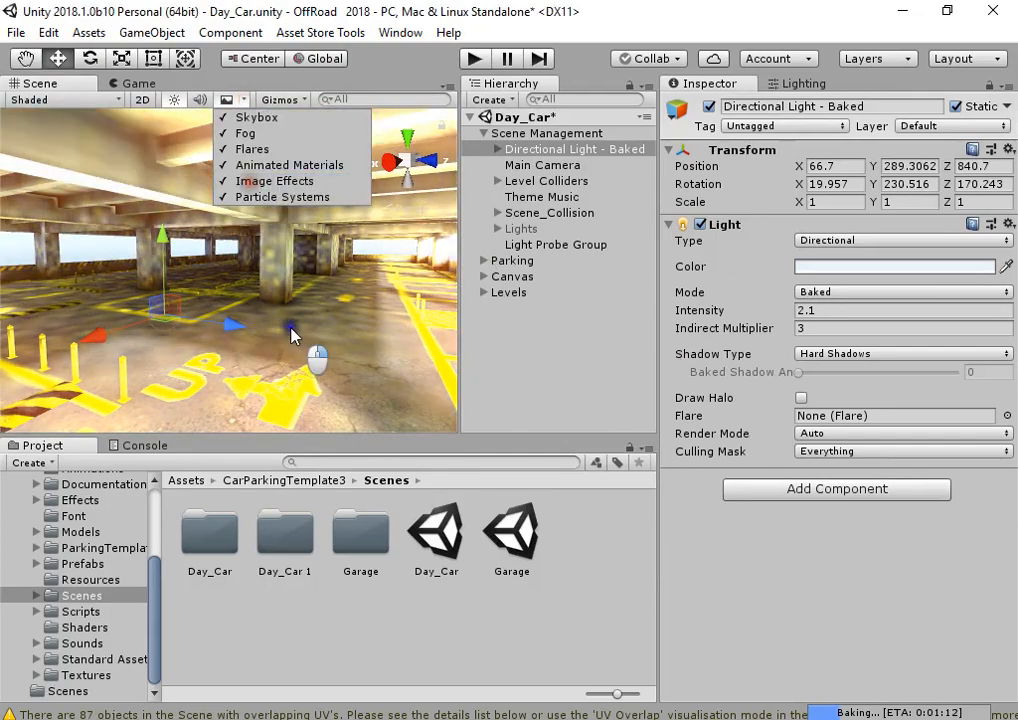
pyautogui.moveTo(291, 332); pyautogui.dragTo(280, 366, button='right')
pyautogui.press('s')
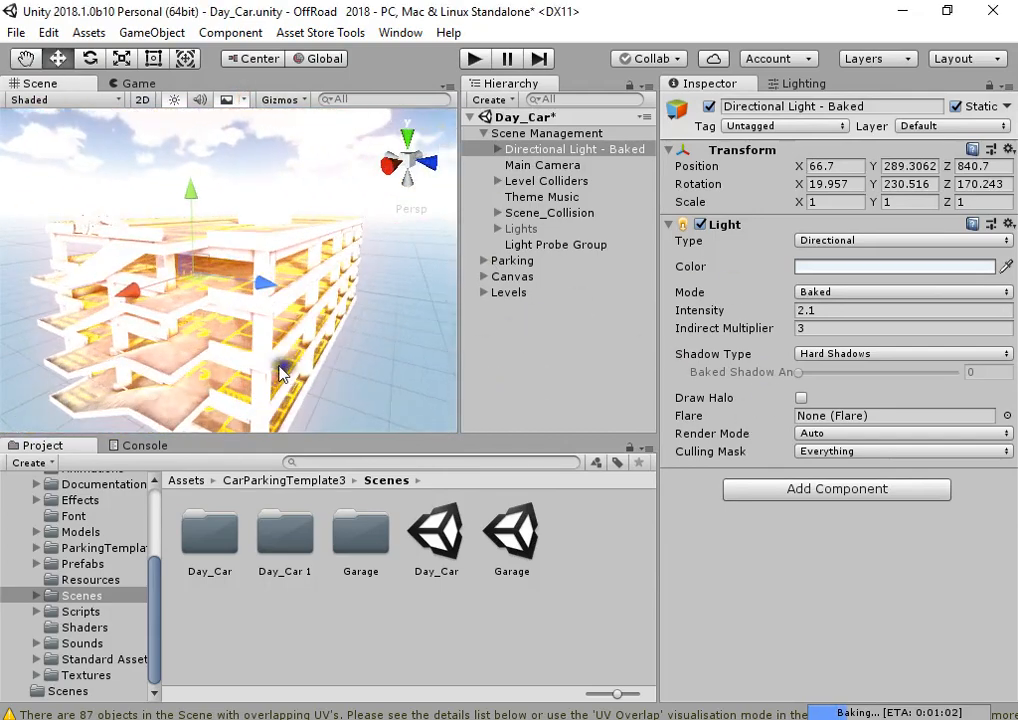
# - Disable the Main Camera's Bloom Optimized effect and its first Sun Shafts effect, and collapse the second Sun Shafts component
pyautogui.click(575, 166)
pyautogui.scroll(-10, 734, 284)
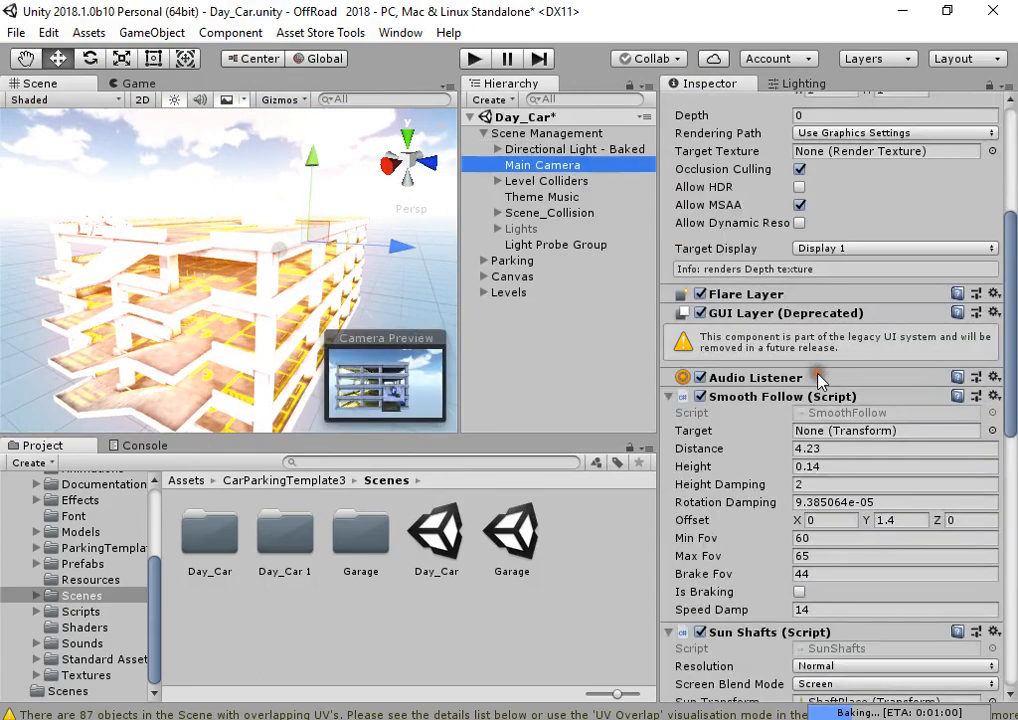
pyautogui.scroll(-5, 711, 229)
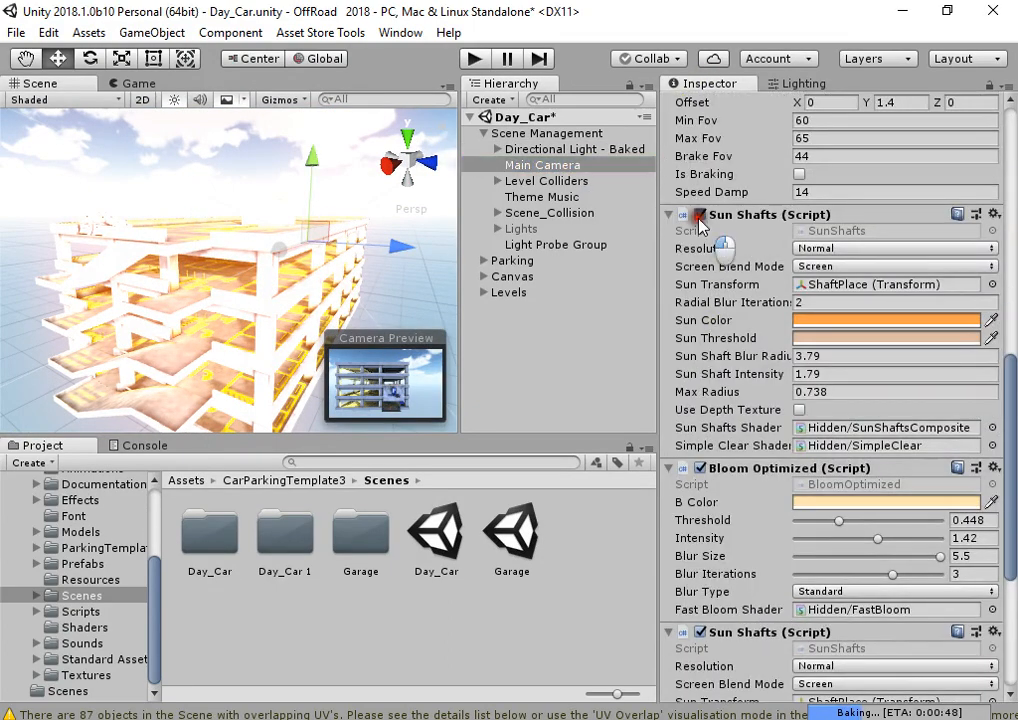
pyautogui.click(699, 225)
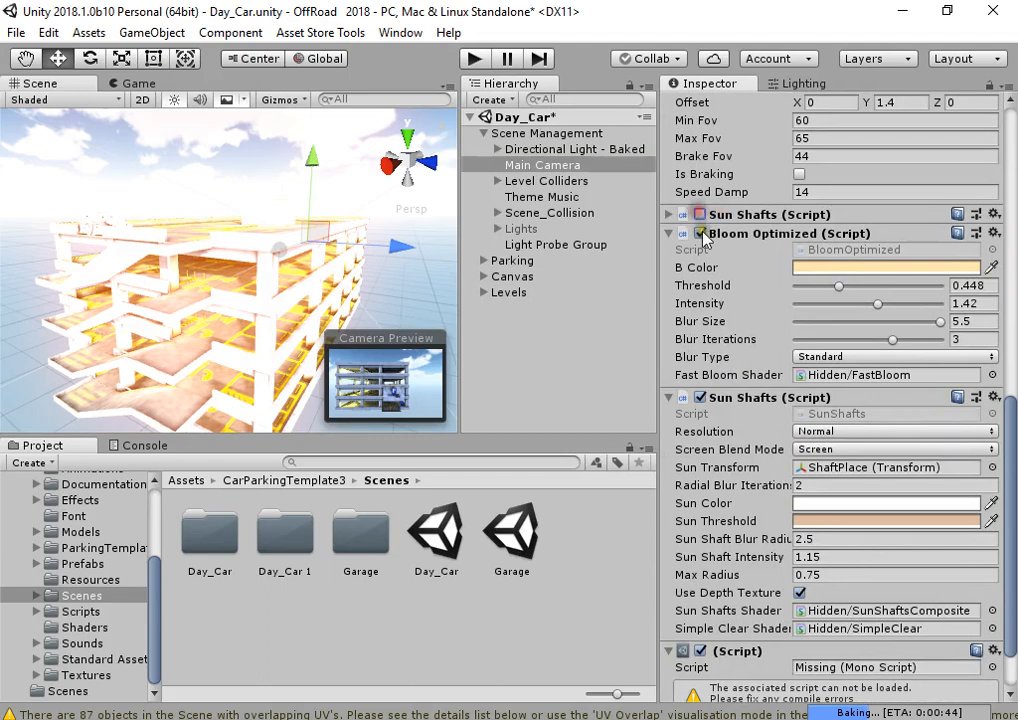
pyautogui.click(701, 233)
pyautogui.click(733, 234)
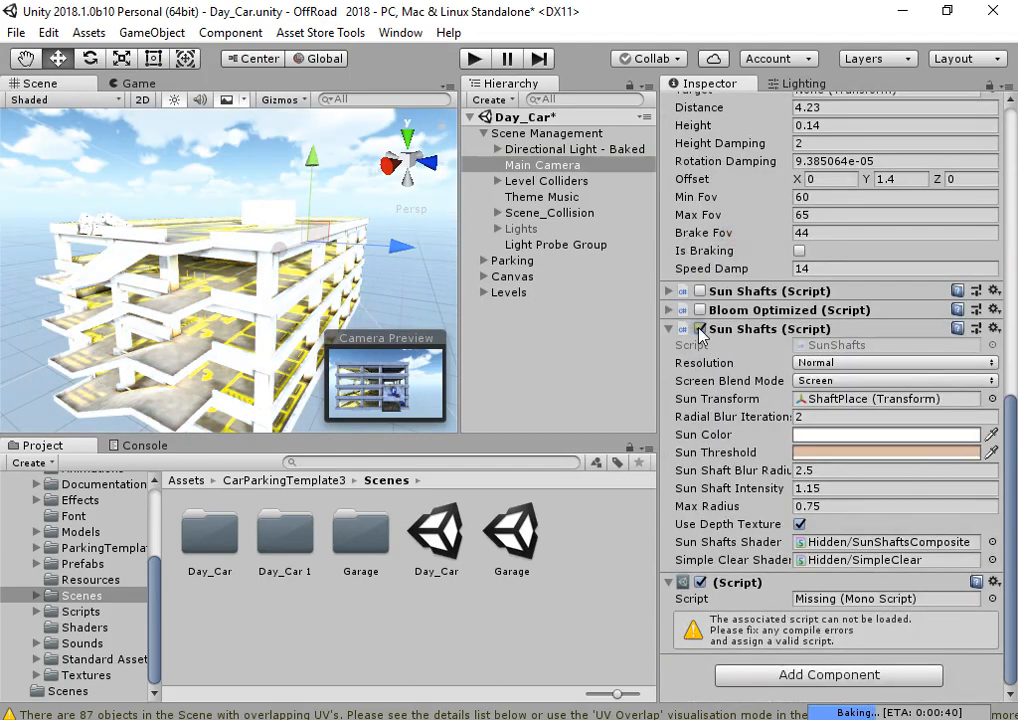
pyautogui.click(716, 329)
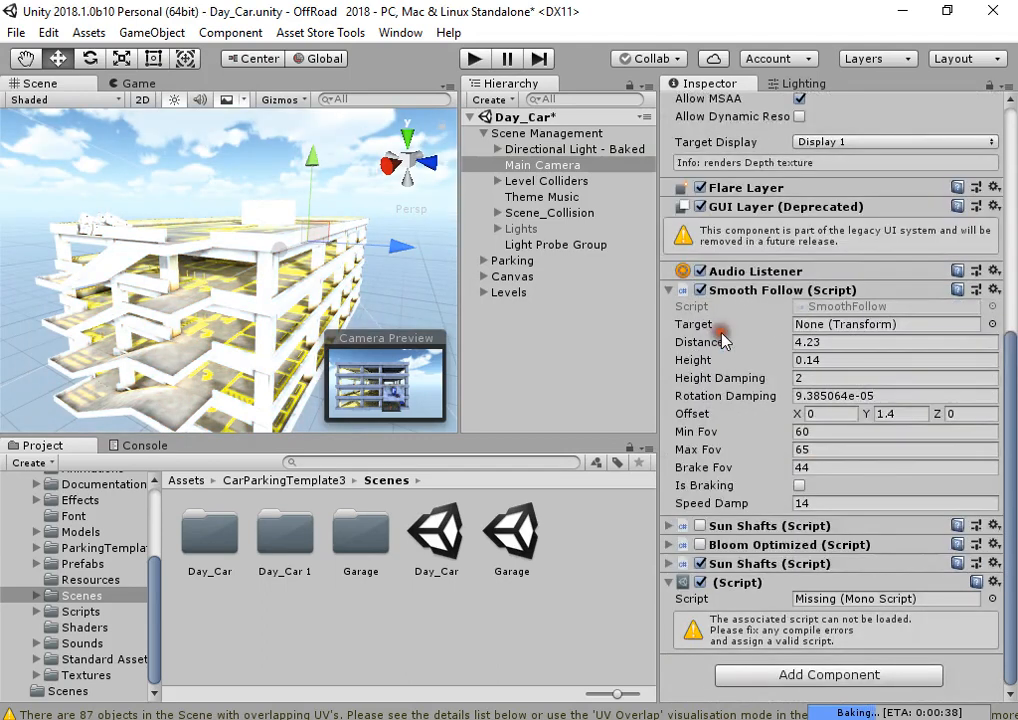
# - Search the project assets for "color" and assign the MobileColorGrading script to the Main Camera's missing script component
pyautogui.click(369, 463)
pyautogui.write('color')
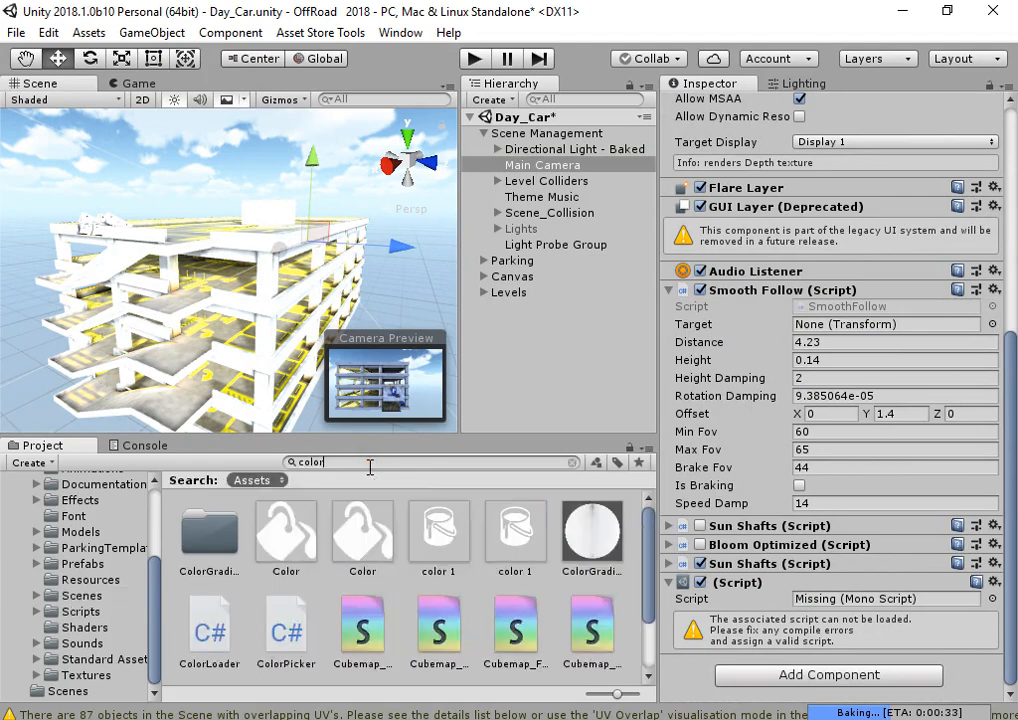
pyautogui.scroll(-2, 282, 644)
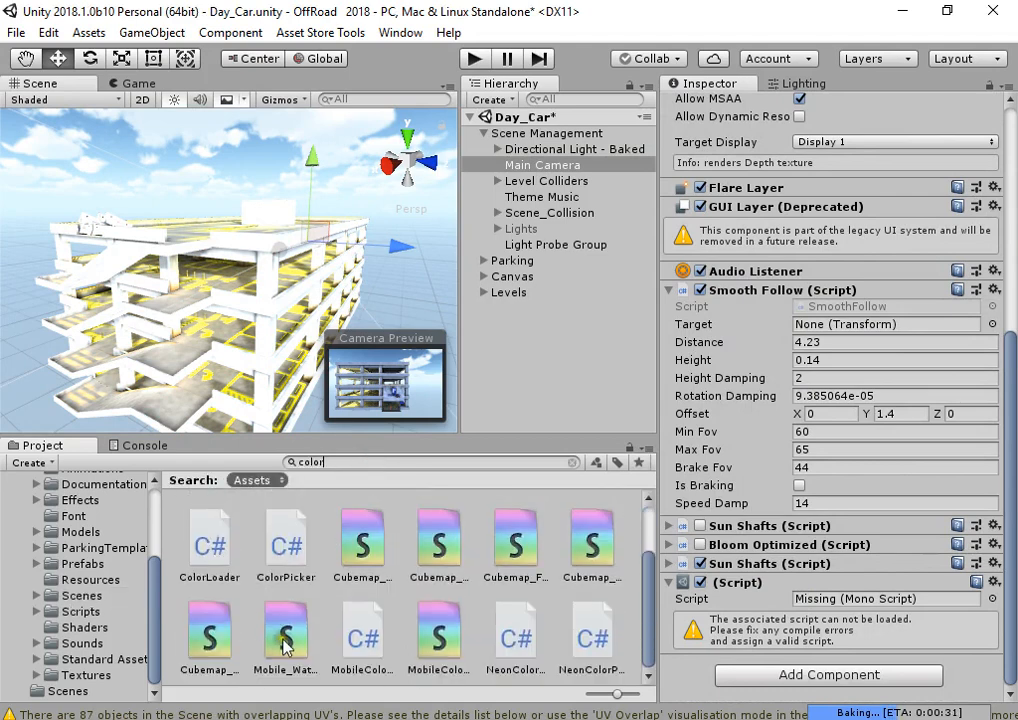
pyautogui.moveTo(385, 641); pyautogui.dragTo(806, 604)
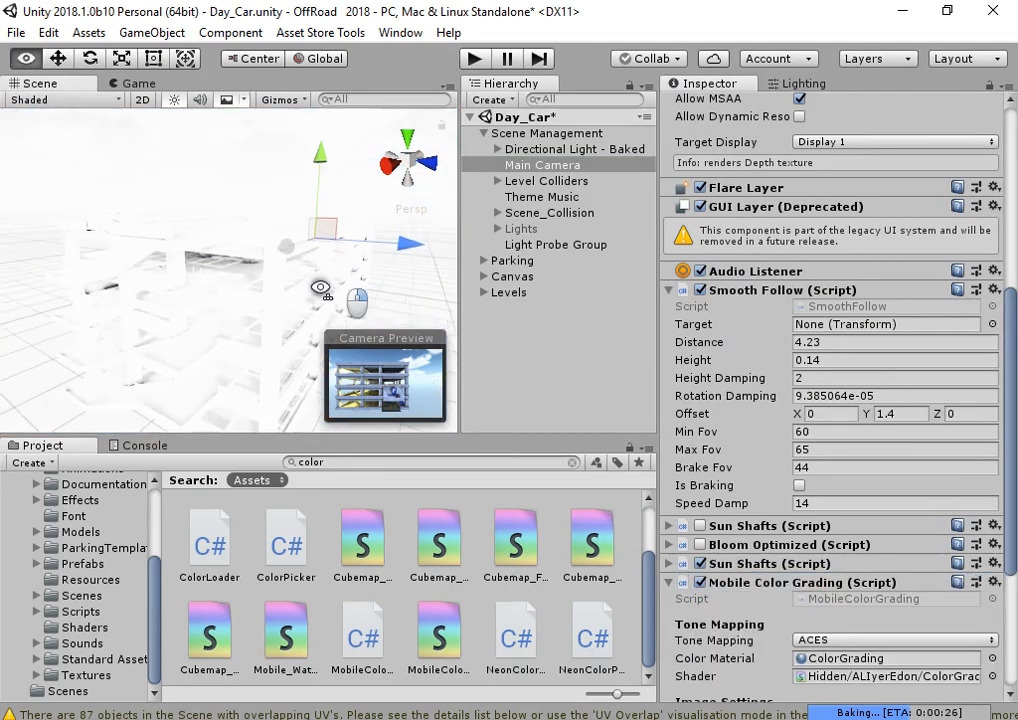
# - Set Mobile Color Grading to exposure 0.3, contrast 1.214, saturation 0, gamma 0.594 and vignette intensity 0.41
pyautogui.scroll(-5, 807, 527)
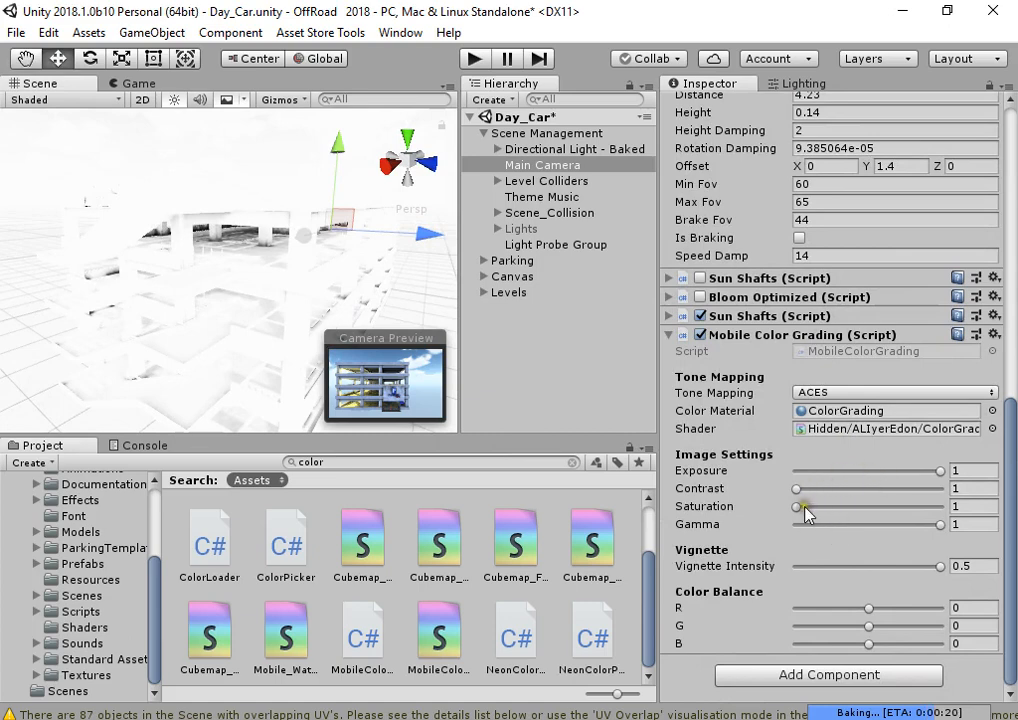
pyautogui.moveTo(798, 507); pyautogui.dragTo(982, 508)
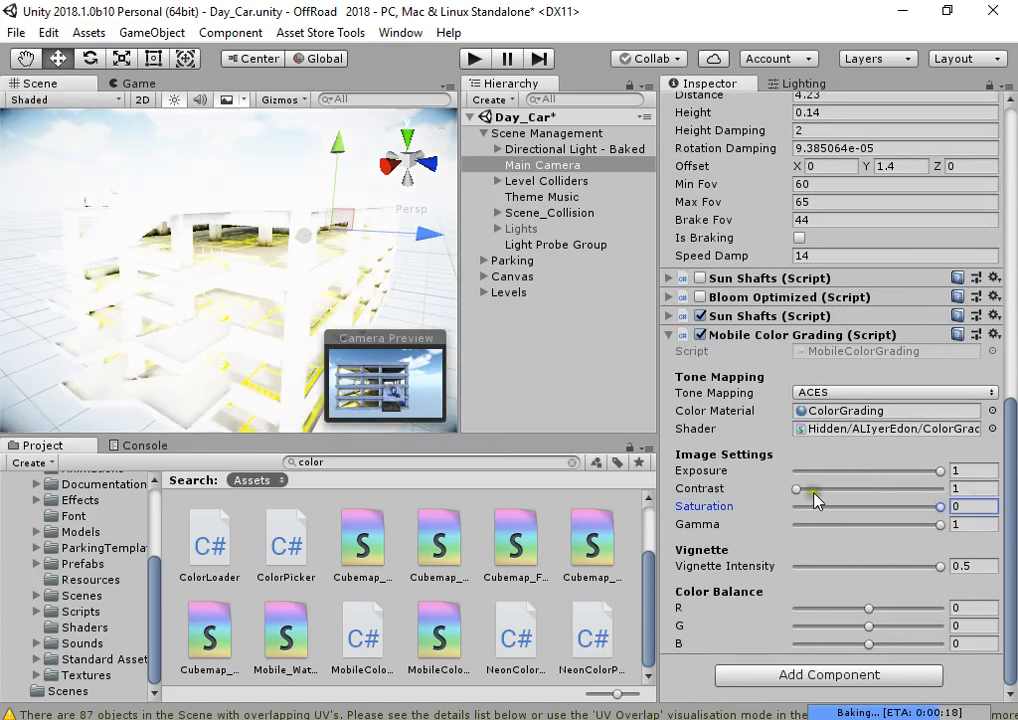
pyautogui.moveTo(809, 490); pyautogui.dragTo(836, 470)
pyautogui.moveTo(940, 524); pyautogui.dragTo(859, 521)
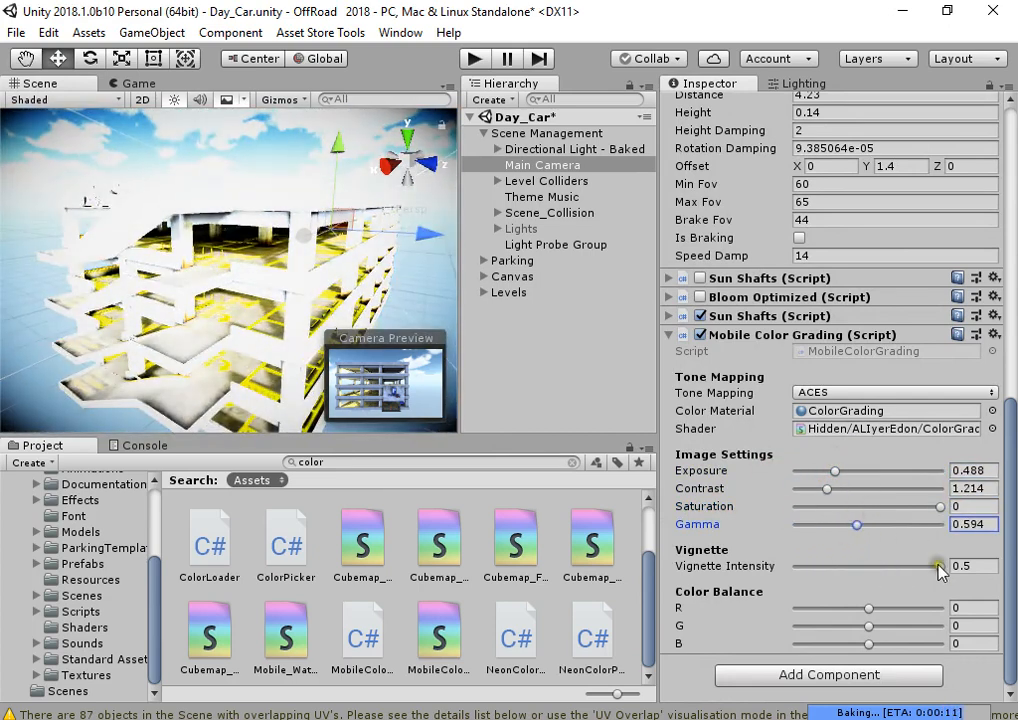
pyautogui.moveTo(940, 566); pyautogui.dragTo(917, 548)
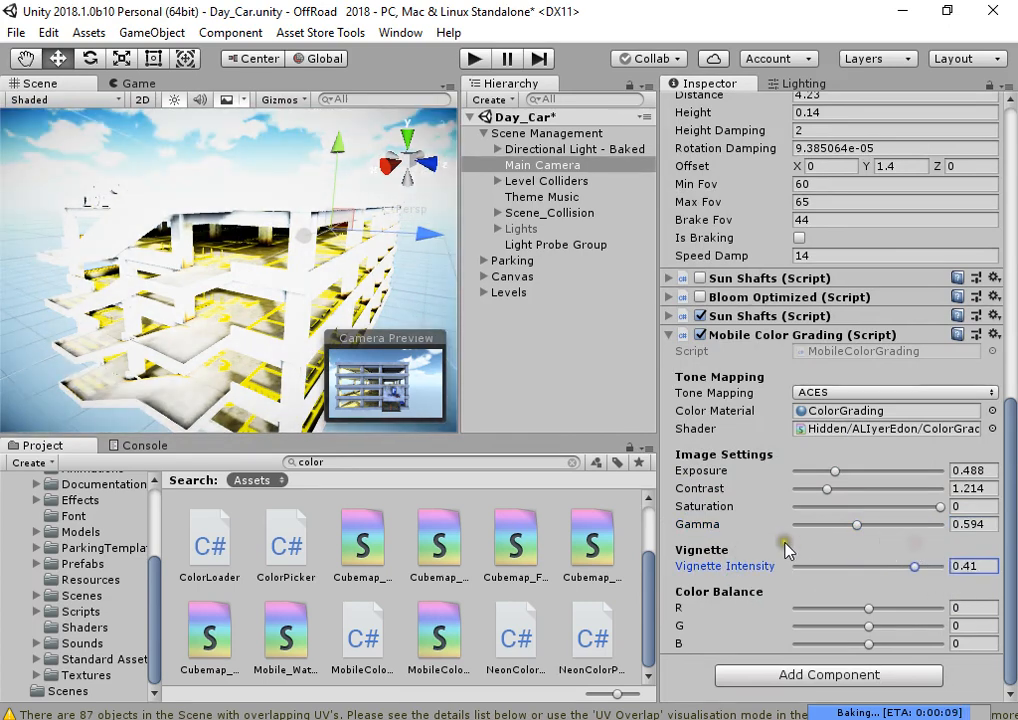
pyautogui.moveTo(832, 476); pyautogui.dragTo(733, 472)
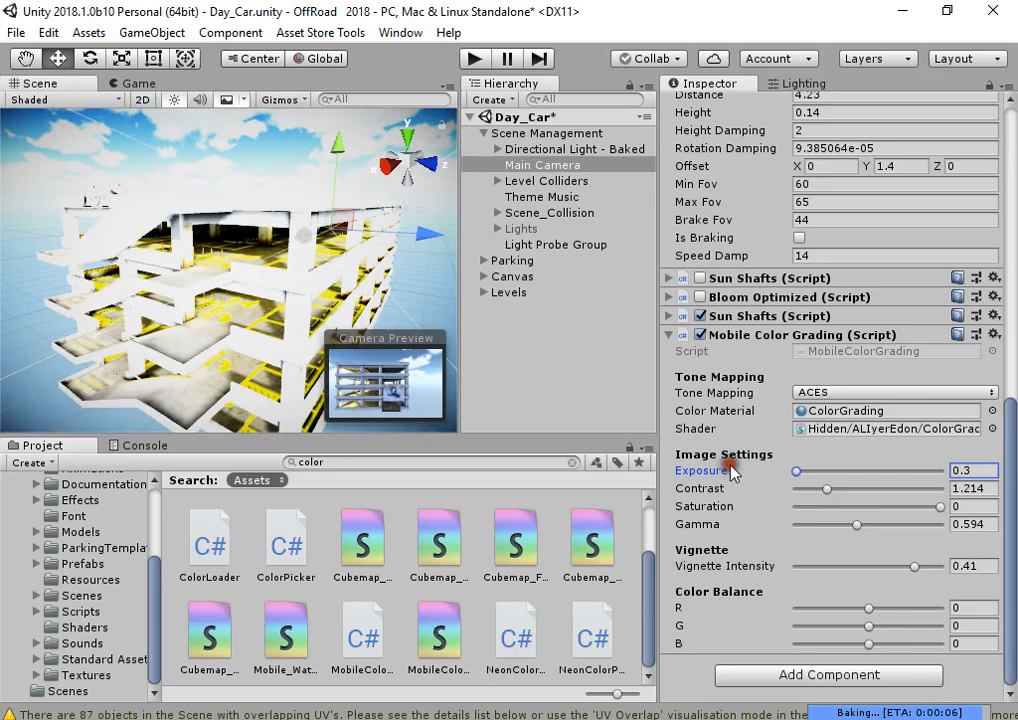
# - Compare the building with Mobile Color Grading disabled and enabled, leaving the effect enabled
pyautogui.click(701, 335)
pyautogui.click(701, 335)
pyautogui.click(701, 335)
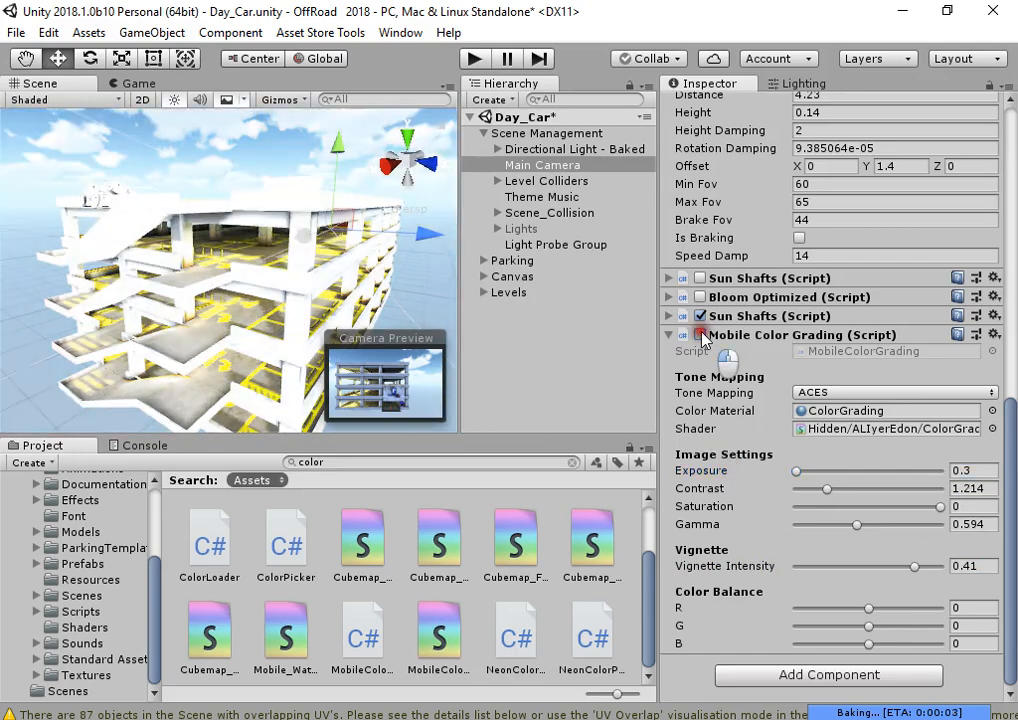
pyautogui.click(701, 335)
pyautogui.press('w')
pyautogui.moveTo(317, 253); pyautogui.dragTo(295, 287, button='right')
pyautogui.press('s')
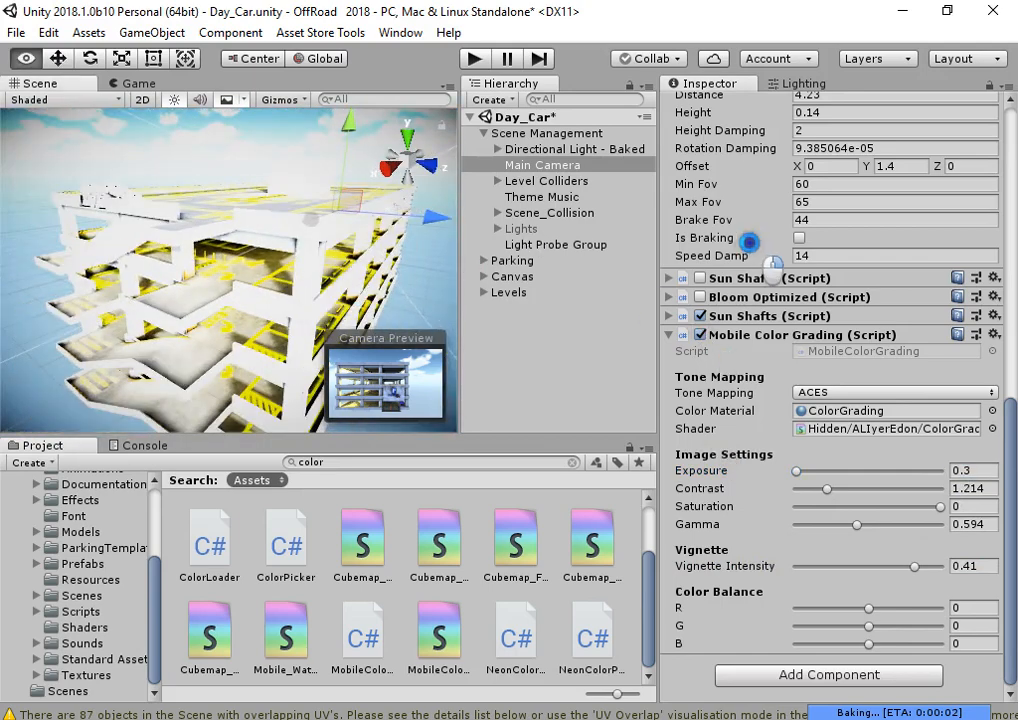
# - Open the lighting settings and examine the baked result on the building's exterior
pyautogui.click(776, 83)
pyautogui.press('w')
pyautogui.moveTo(352, 298); pyautogui.dragTo(324, 250, button='right')
pyautogui.press('s')
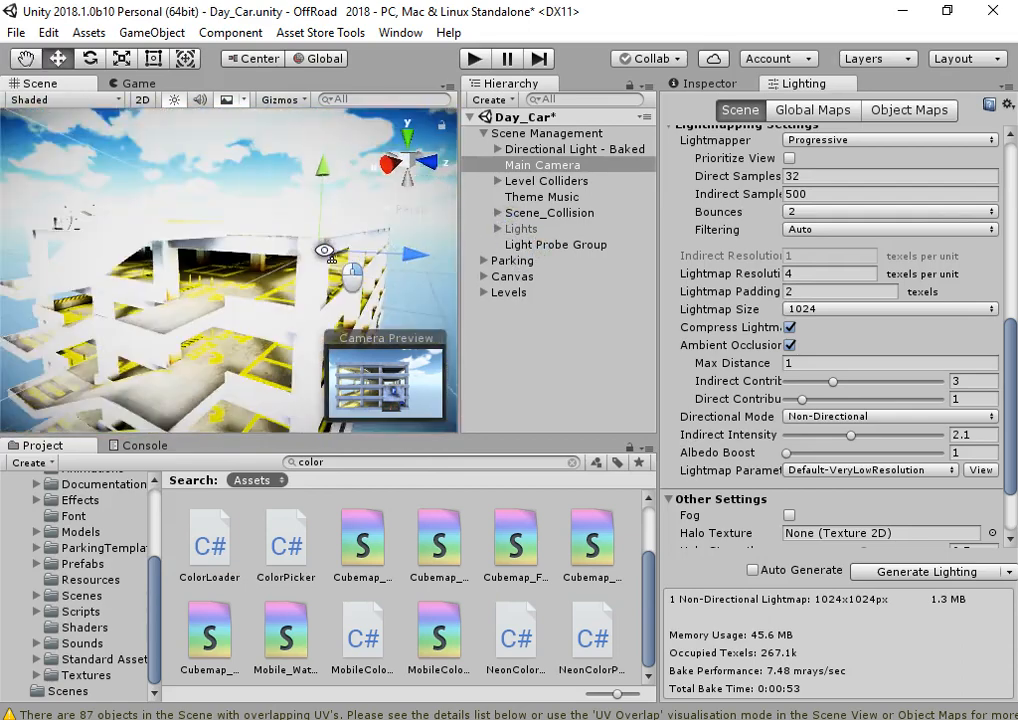
# - Set the baked directional light's Indirect Multiplier to 1.3
pyautogui.click(570, 149)
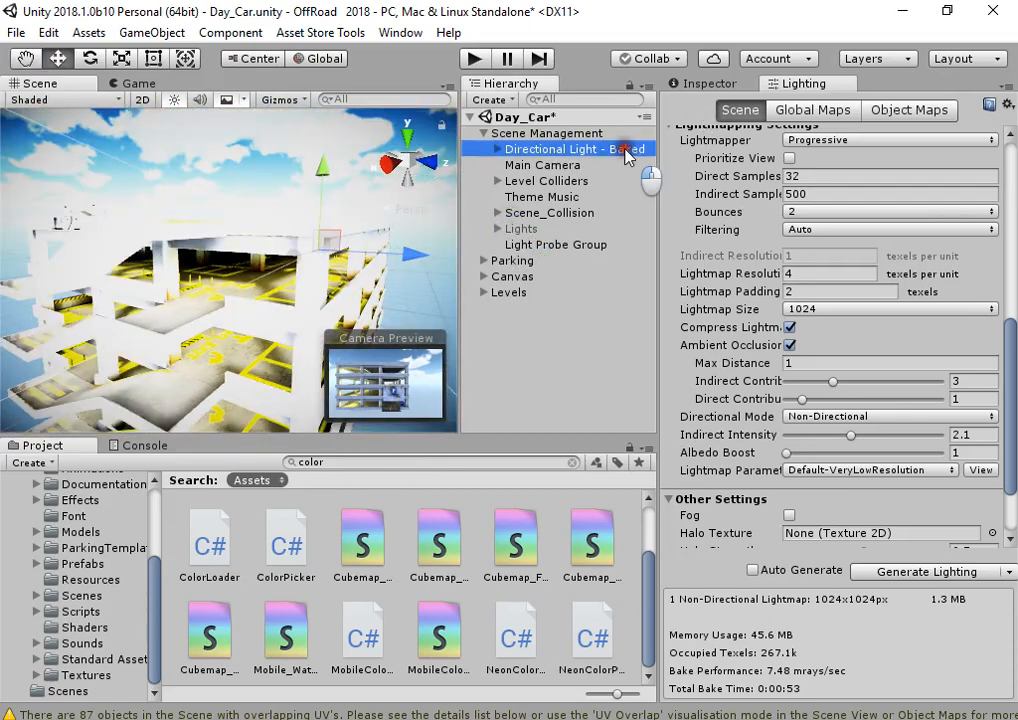
pyautogui.click(725, 86)
pyautogui.click(847, 329)
pyautogui.write('1.3')
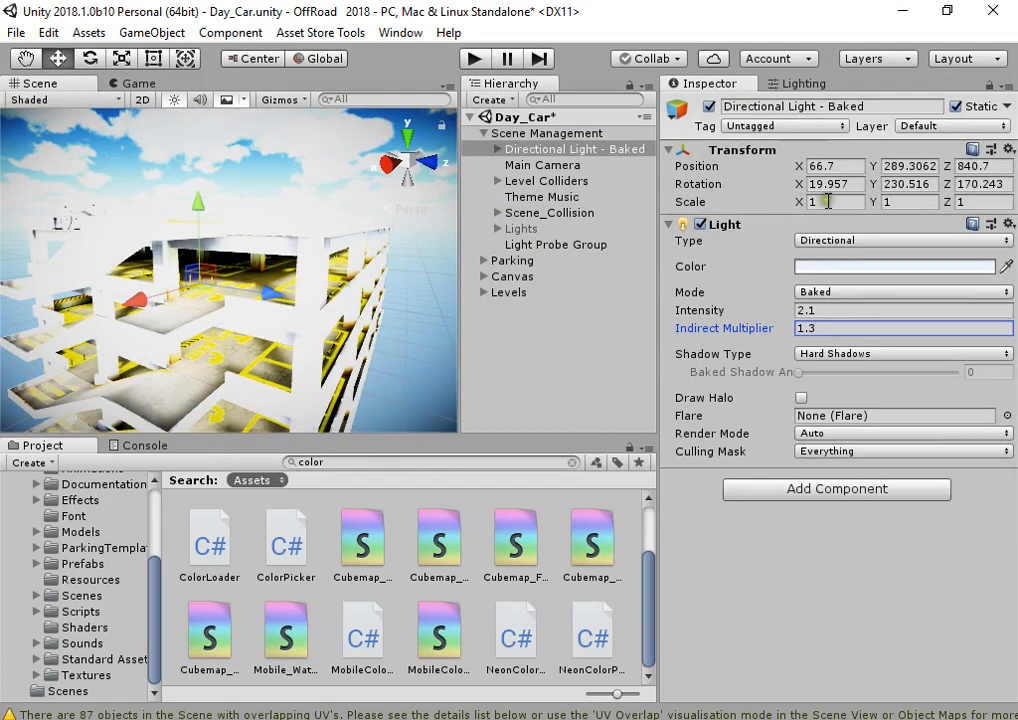
# - Inspect the scene's global lightmaps and generate the lighting again
pyautogui.click(812, 84)
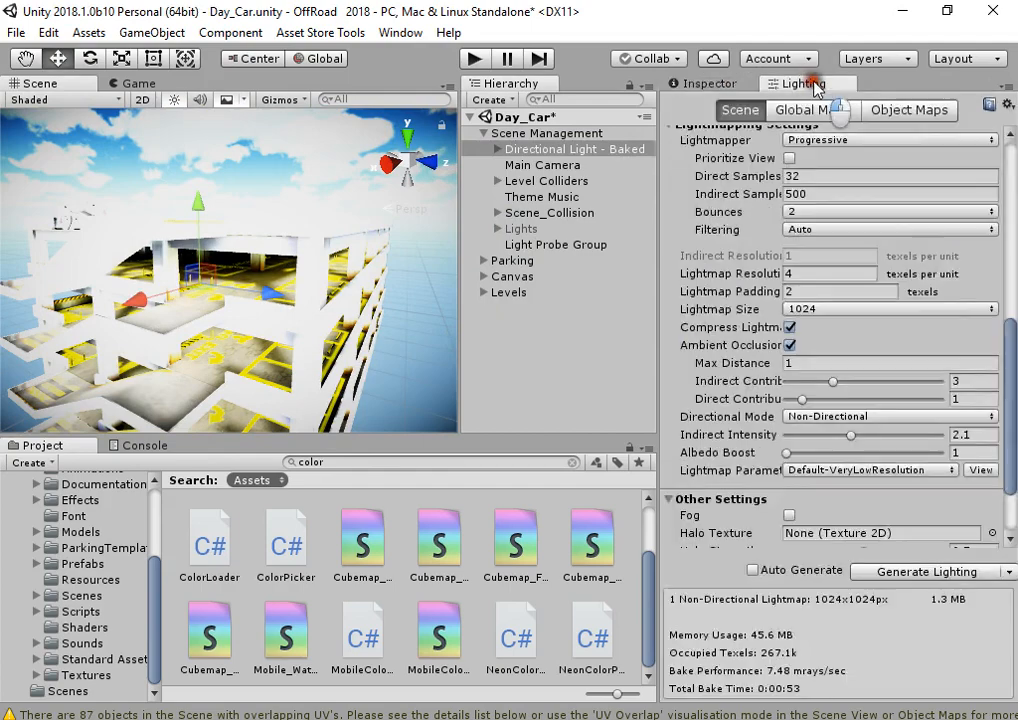
pyautogui.click(887, 112)
pyautogui.click(811, 117)
pyautogui.click(740, 112)
pyautogui.click(790, 114)
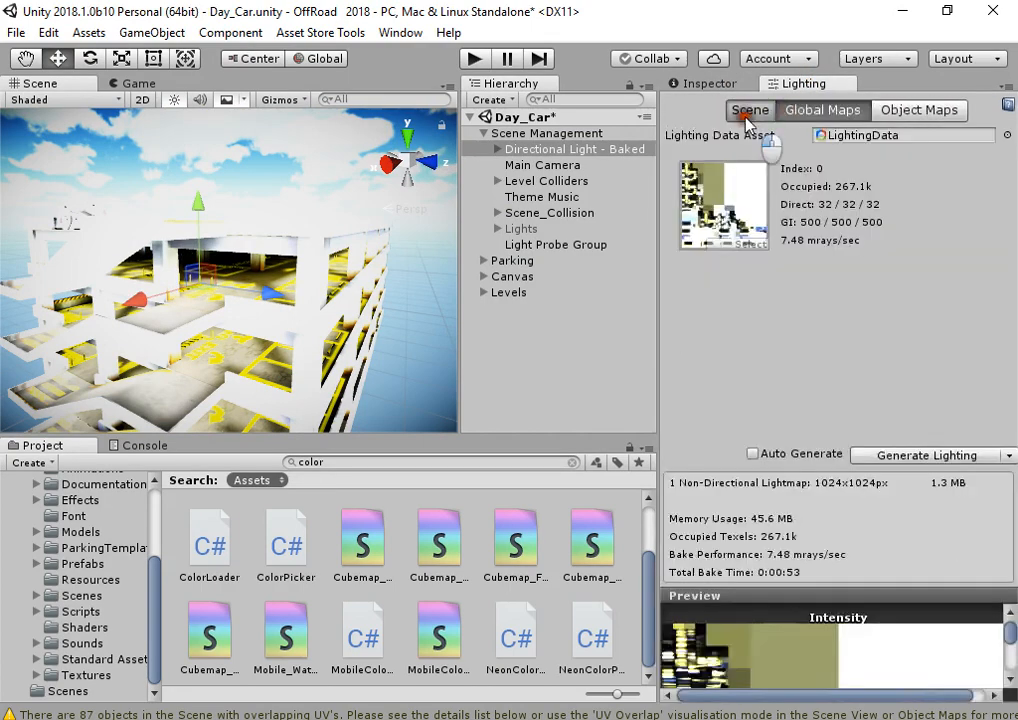
pyautogui.click(746, 113)
pyautogui.click(812, 110)
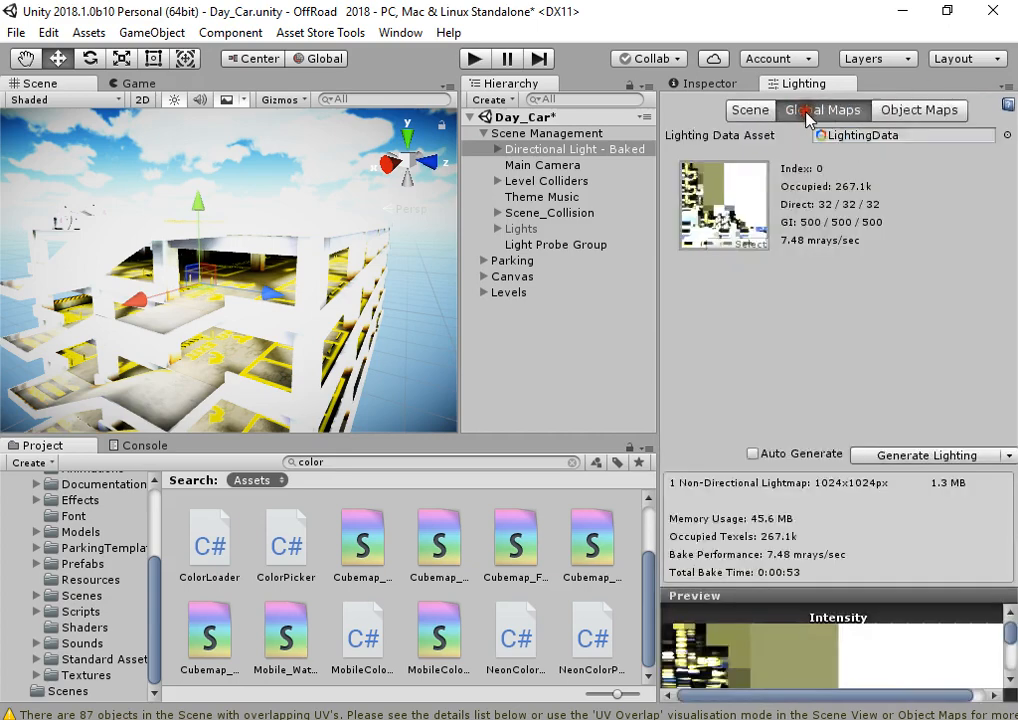
pyautogui.click(741, 110)
pyautogui.click(920, 571)
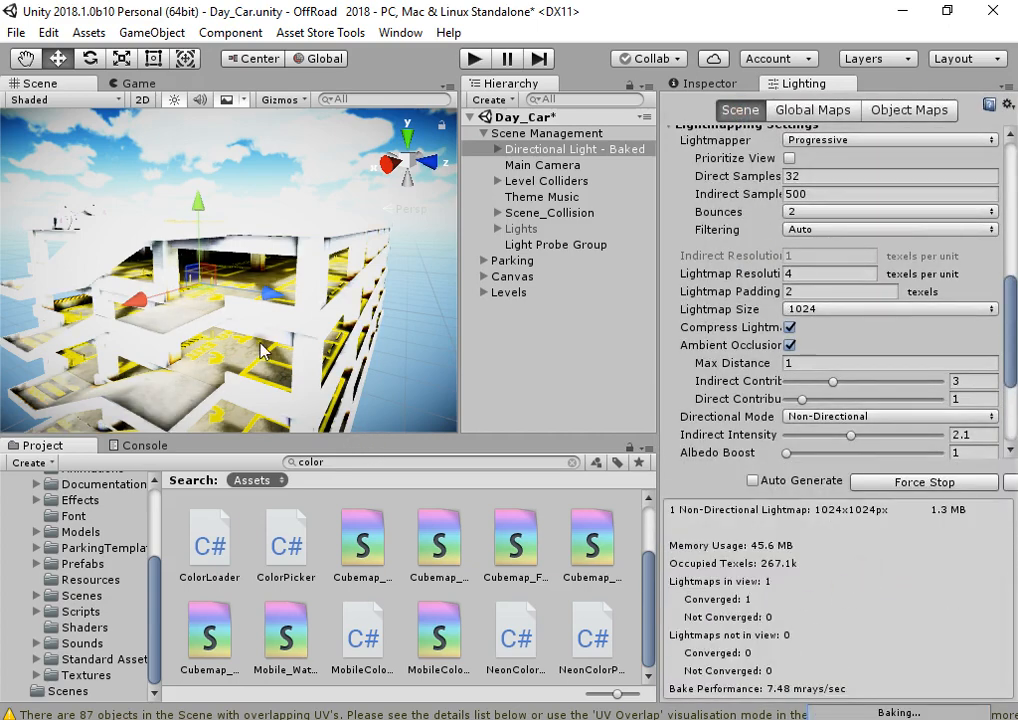
# - Set the baked directional light's Indirect Multiplier to 3 and its Intensity to 1.7
pyautogui.moveTo(307, 273); pyautogui.dragTo(380, 308, button='right')
pyautogui.press('f')
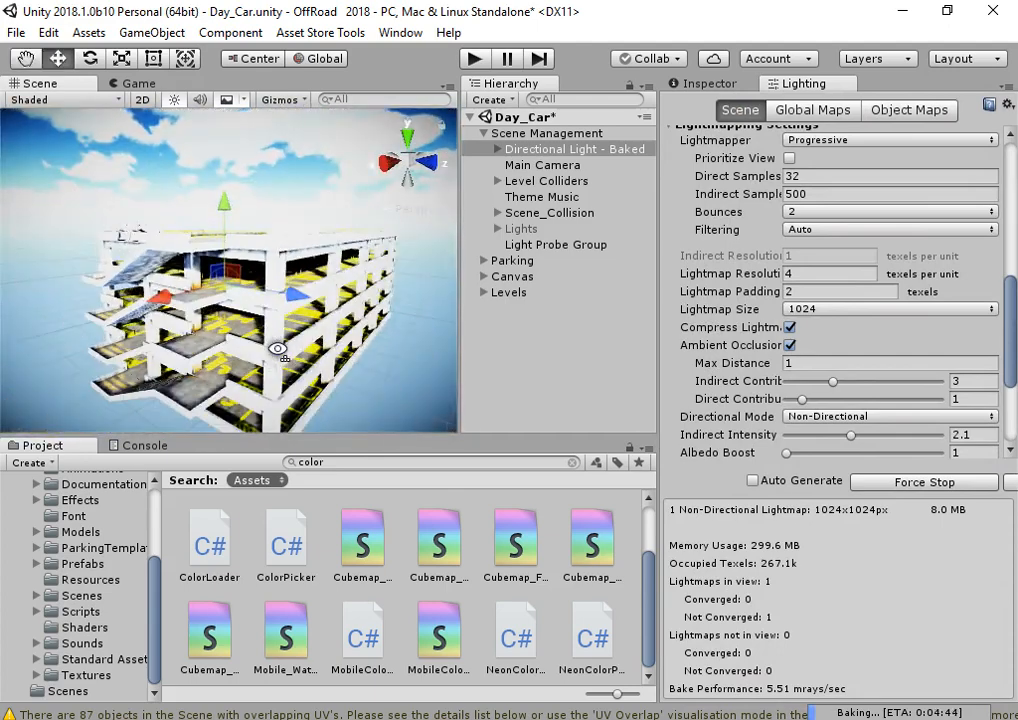
pyautogui.click(703, 84)
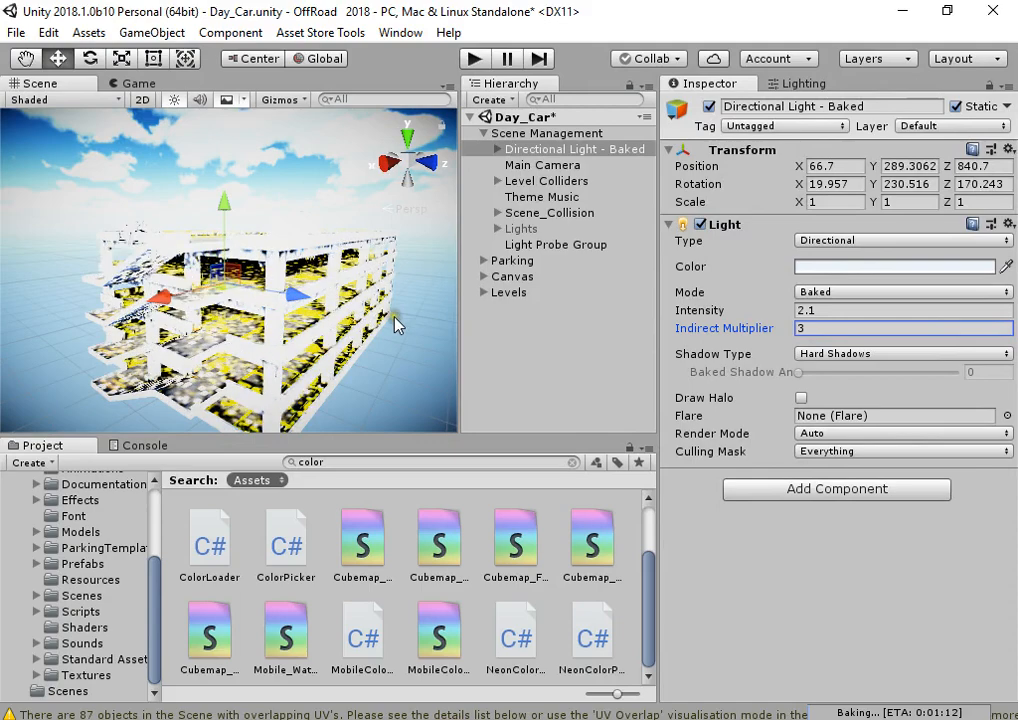
pyautogui.click(812, 310)
pyautogui.write('1.7')
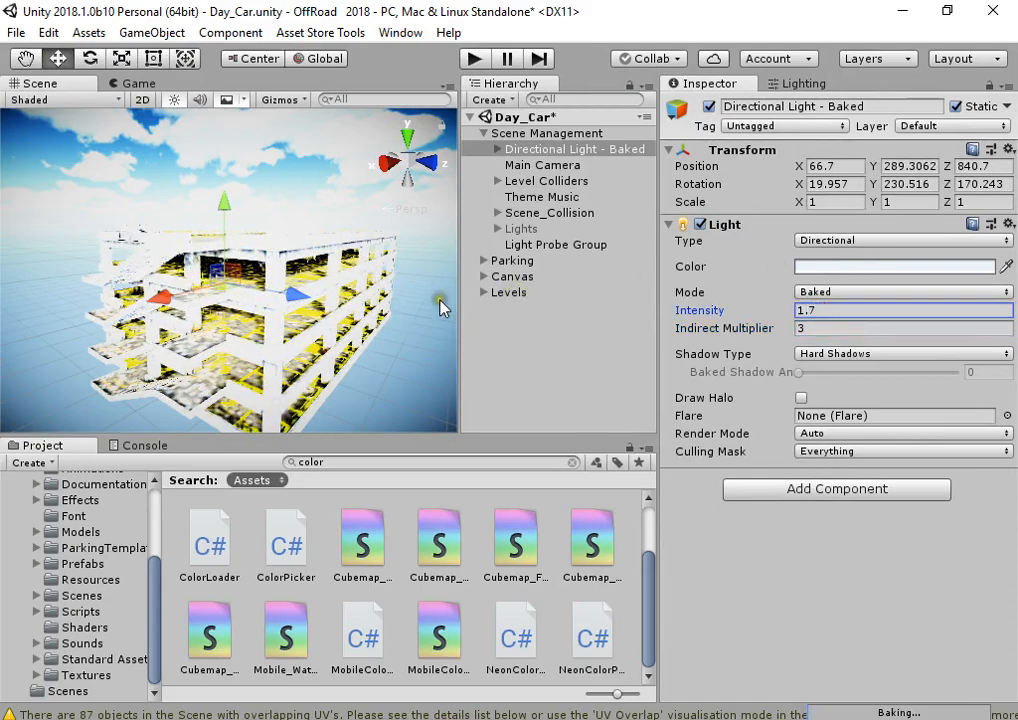
# - Set the baked directional light's Intensity to 2 and view the garage interior and rooftop
pyautogui.press('w')
pyautogui.moveTo(365, 316); pyautogui.dragTo(418, 321, button='right')
pyautogui.click(838, 311)
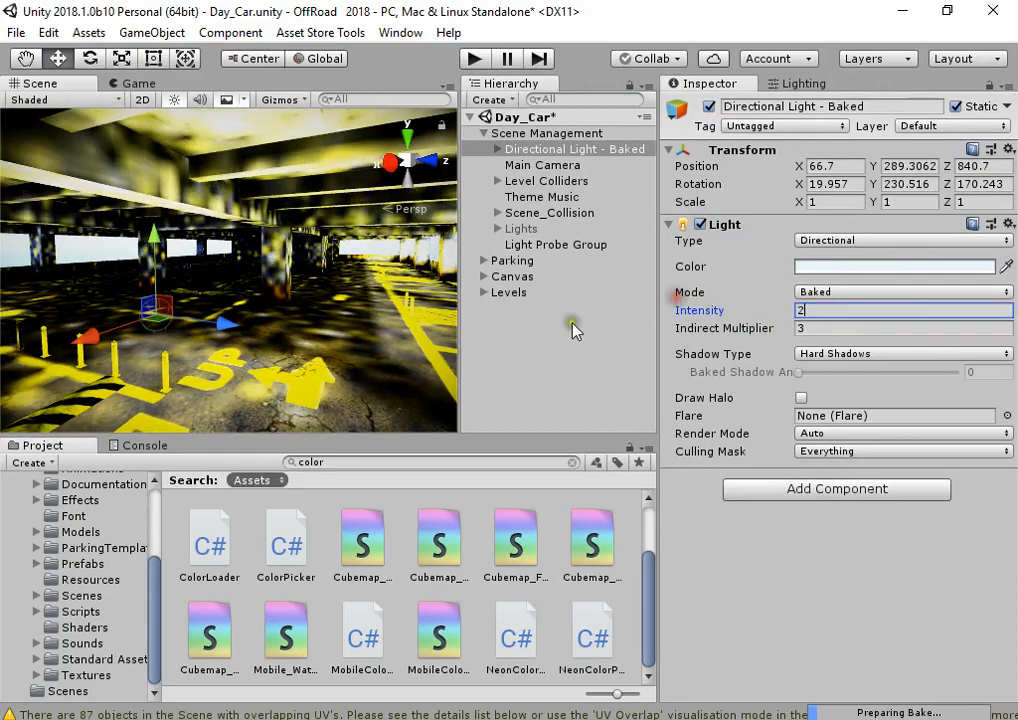
pyautogui.press('s')
pyautogui.moveTo(355, 300); pyautogui.dragTo(312, 306, button='right')
pyautogui.press('w')
# - Check the rooftop's appearance with the Main Camera's Mobile Color Grading toggled off and back on
pyautogui.click(719, 87)
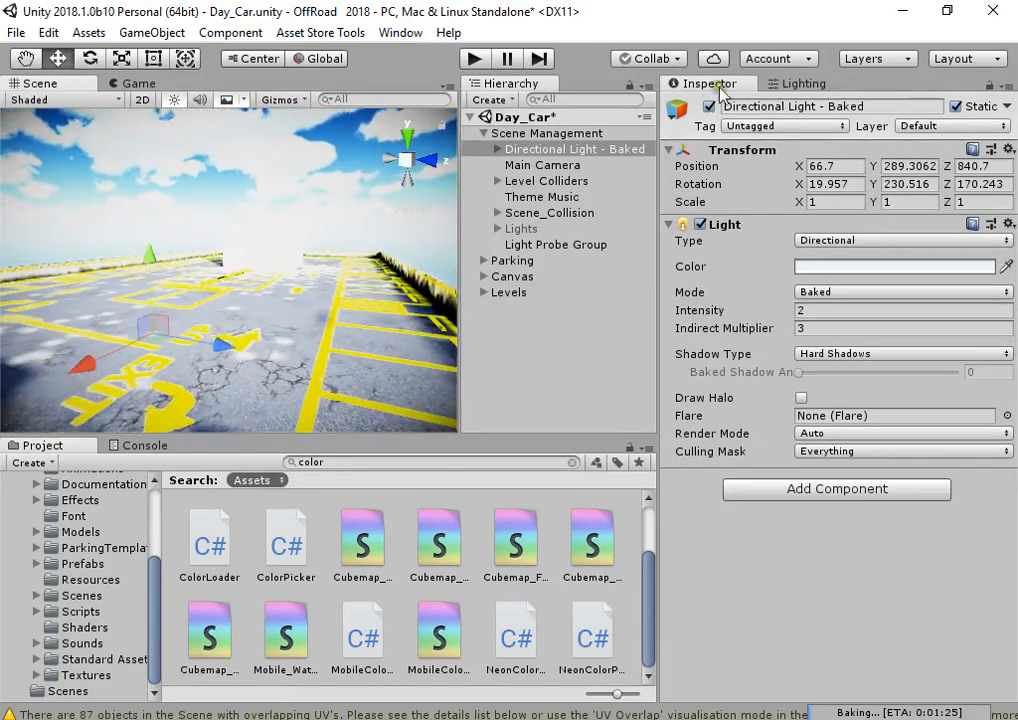
pyautogui.click(592, 165)
pyautogui.scroll(-10, 790, 420)
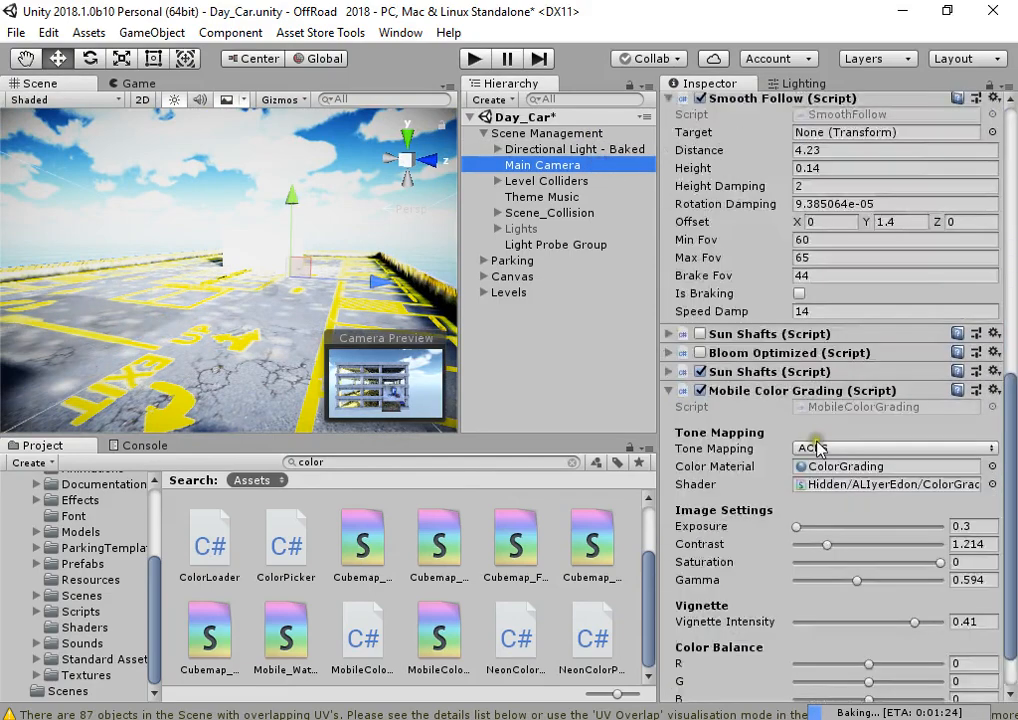
pyautogui.scroll(-3, 815, 447)
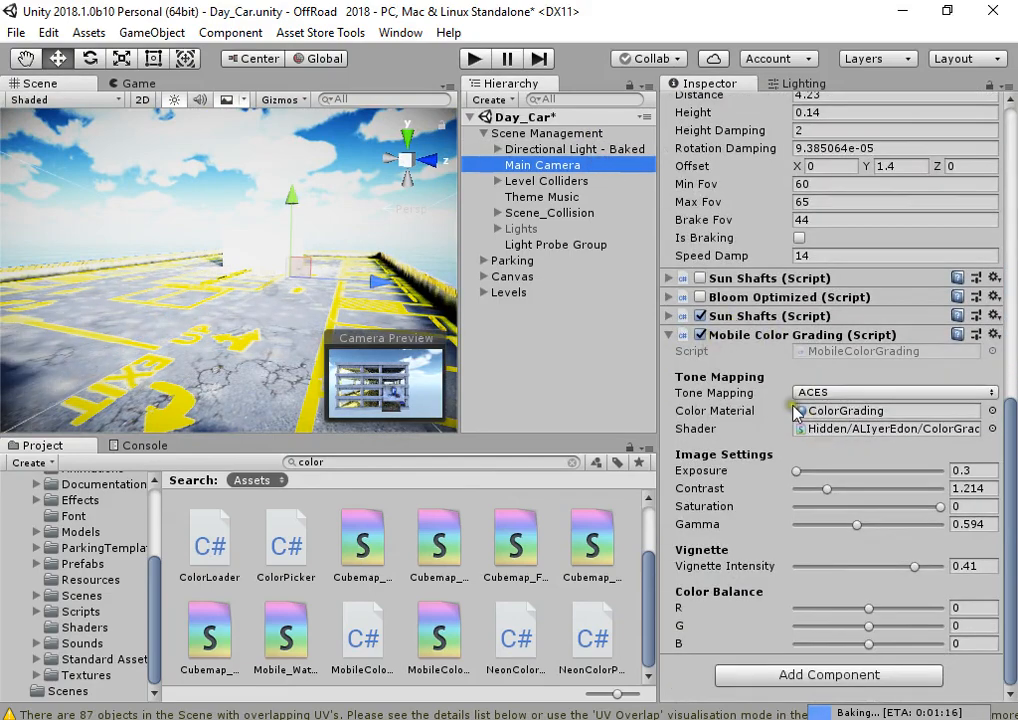
pyautogui.click(701, 336)
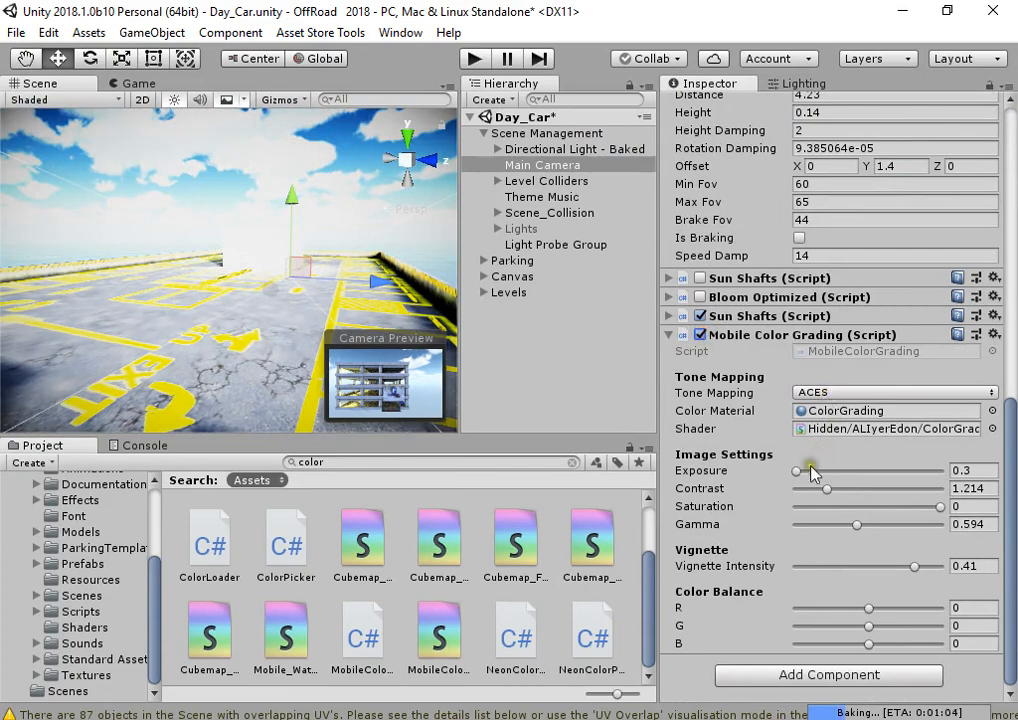
# - Try different contrast values in Mobile Color Grading inside the garage, settling on 1.214, and raise gamma to 1
pyautogui.moveTo(825, 490)
pyautogui.mouseDown()
pyautogui.moveTo(768, 484)
pyautogui.moveTo(866, 479)
pyautogui.moveTo(782, 480)
pyautogui.moveTo(812, 477)
pyautogui.mouseUp()
pyautogui.moveTo(812, 477); pyautogui.dragTo(815, 478)
pyautogui.moveTo(330, 270); pyautogui.dragTo(335, 215, button='right')
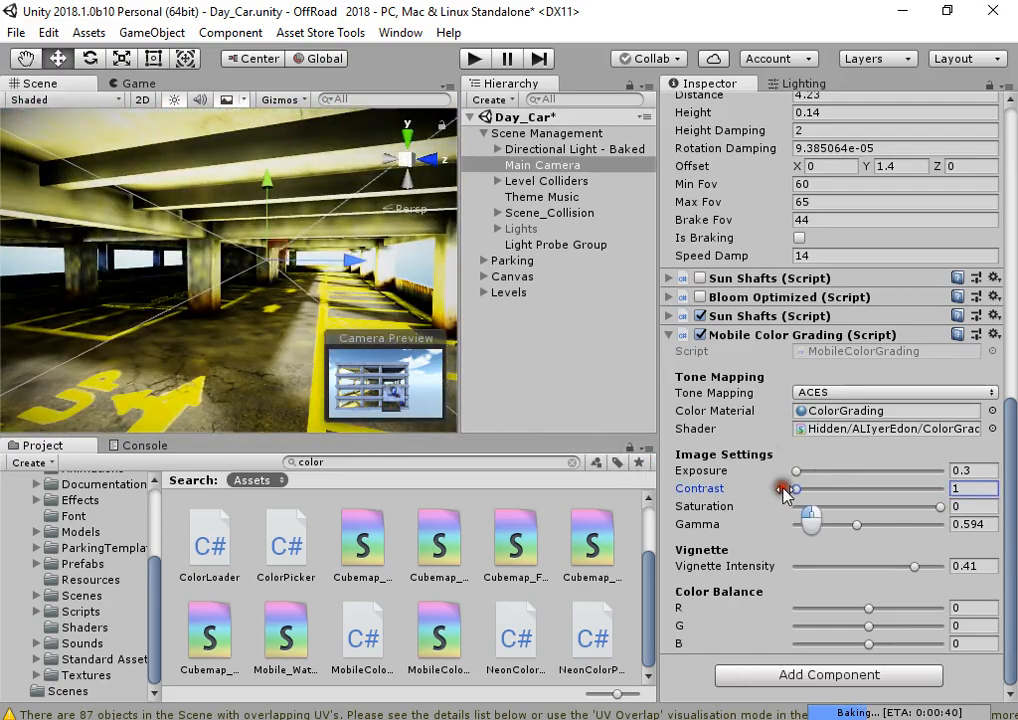
pyautogui.moveTo(786, 494); pyautogui.dragTo(960, 515)
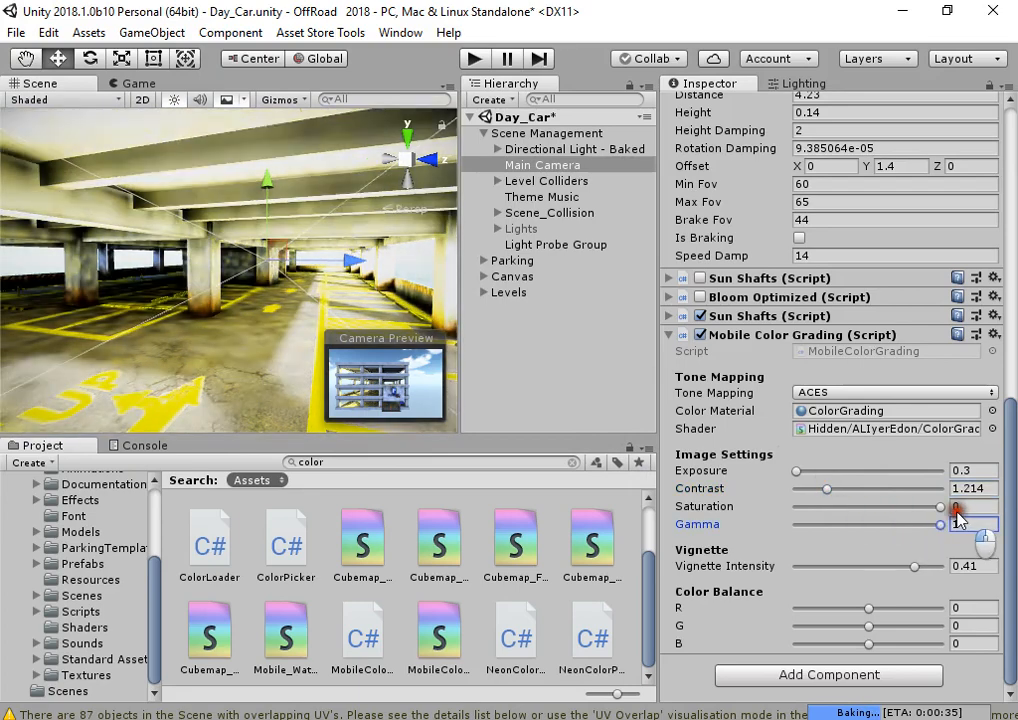
# - Lower the Mobile Color Grading contrast to about 1.11 and view the parking levels
pyautogui.moveTo(290, 225); pyautogui.dragTo(270, 191, button='right')
pyautogui.press('s')
pyautogui.press('w')
pyautogui.moveTo(823, 488)
pyautogui.mouseDown()
pyautogui.moveTo(800, 488)
pyautogui.moveTo(812, 488)
pyautogui.mouseUp()
pyautogui.moveTo(300, 215)
pyautogui.mouseDown(button='right')
pyautogui.moveTo(284, 246)
pyautogui.moveTo(294, 210)
pyautogui.mouseUp(button='right')
pyautogui.press('w')
# - Set the Mobile Color Grading gamma to 1 with exposure at 0.3 and view the building from outside
pyautogui.moveTo(845, 522); pyautogui.dragTo(950, 470)
pyautogui.moveTo(254, 236); pyautogui.dragTo(254, 313, button='right')
pyautogui.press('s')
pyautogui.press('w')
pyautogui.press('s')
pyautogui.press('w')
pyautogui.press('s')
# - Set the baked directional light's Intensity to 1.3
pyautogui.click(582, 149)
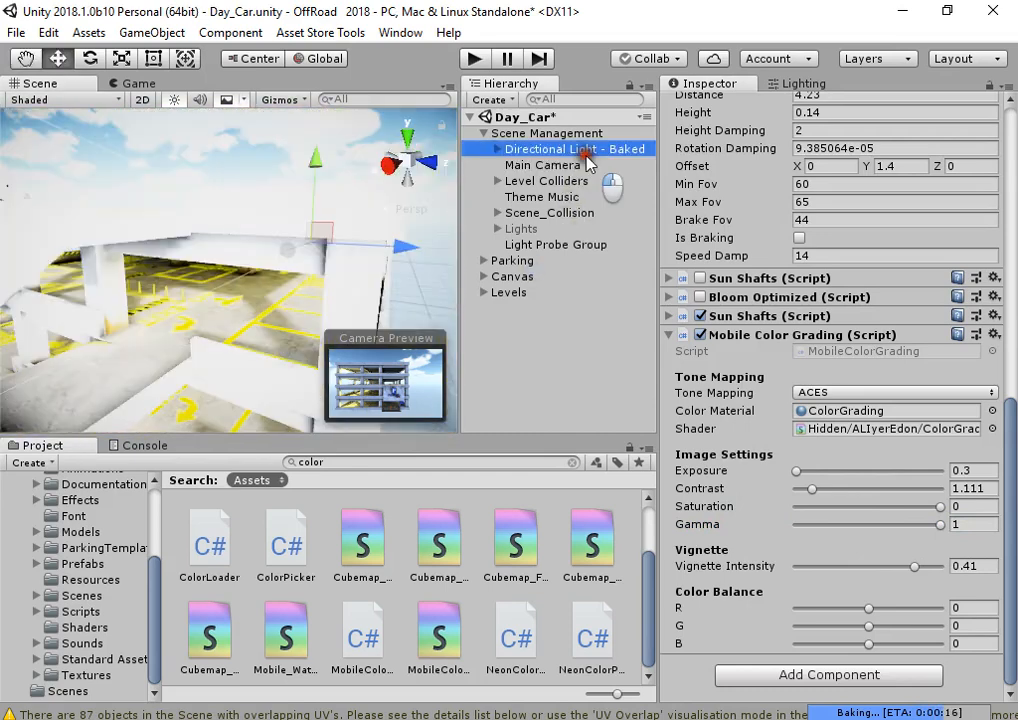
pyautogui.click(833, 309)
pyautogui.write('1')
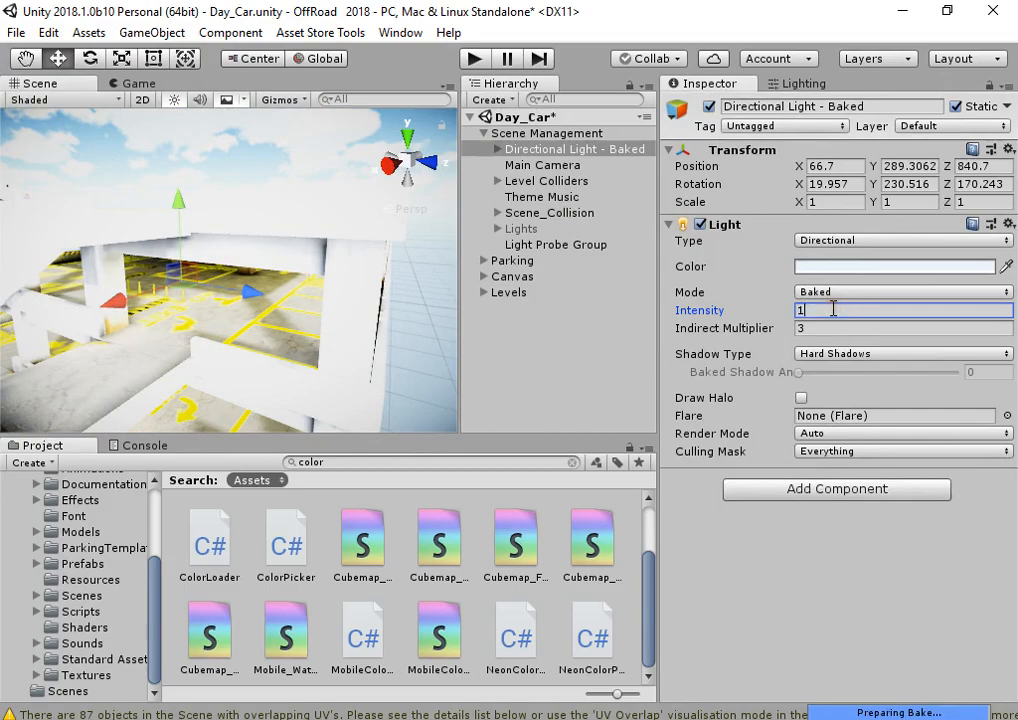
pyautogui.write('.3')
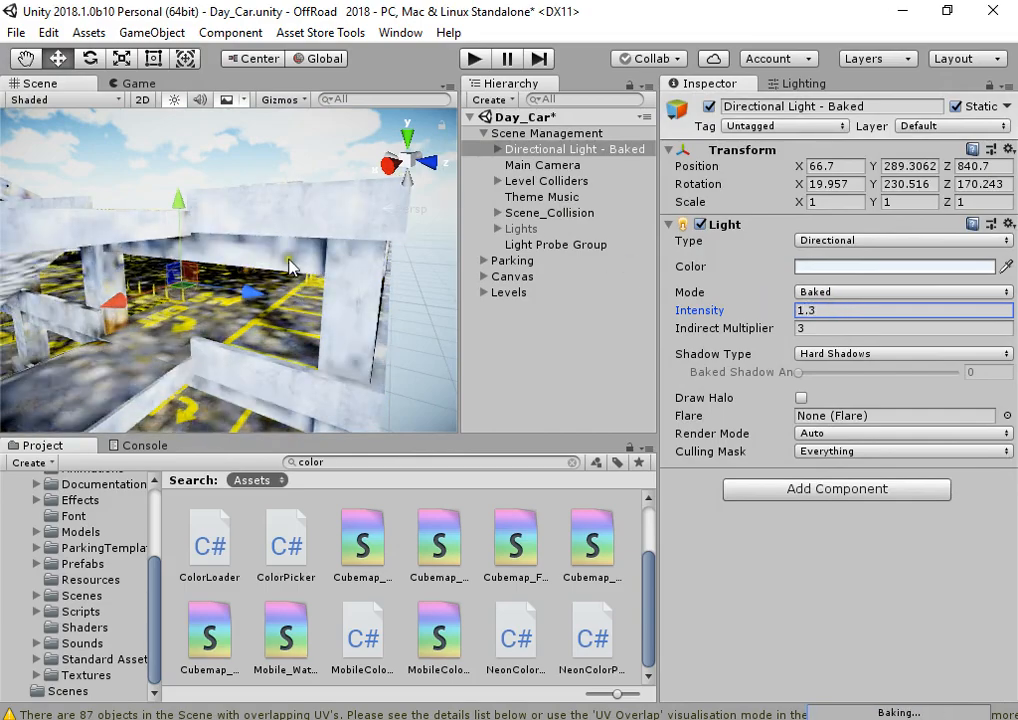
# - Raise the baked directional light's Intensity to 2 while viewing the rooftop parking deck
pyautogui.moveTo(290, 266); pyautogui.dragTo(284, 241, button='middle')
pyautogui.moveTo(272, 268); pyautogui.dragTo(325, 335, button='right')
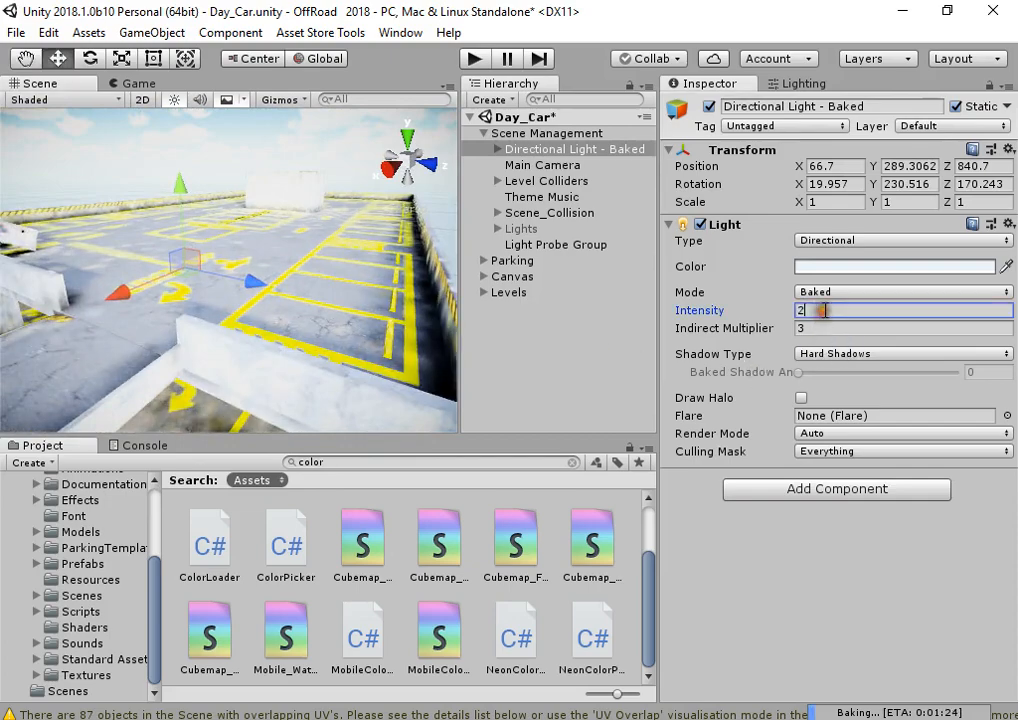
# - Set the Main Camera's Mobile Color Grading color balance to 41 for red and 73 for blue
pyautogui.click(542, 165)
pyautogui.scroll(-15, 800, 418)
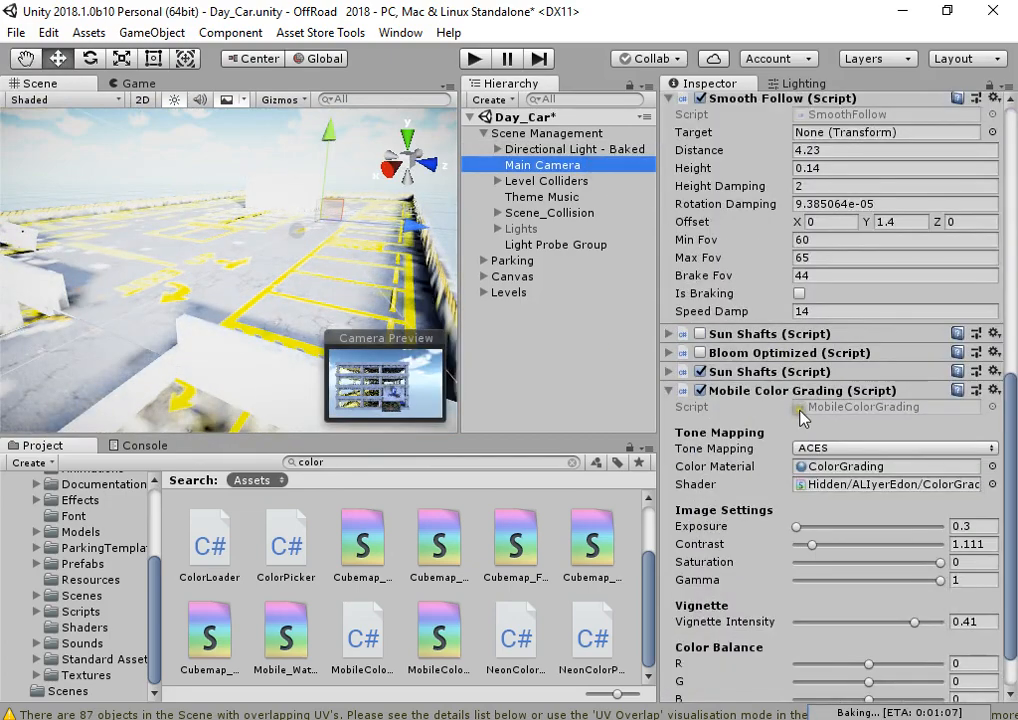
pyautogui.scroll(-2, 803, 465)
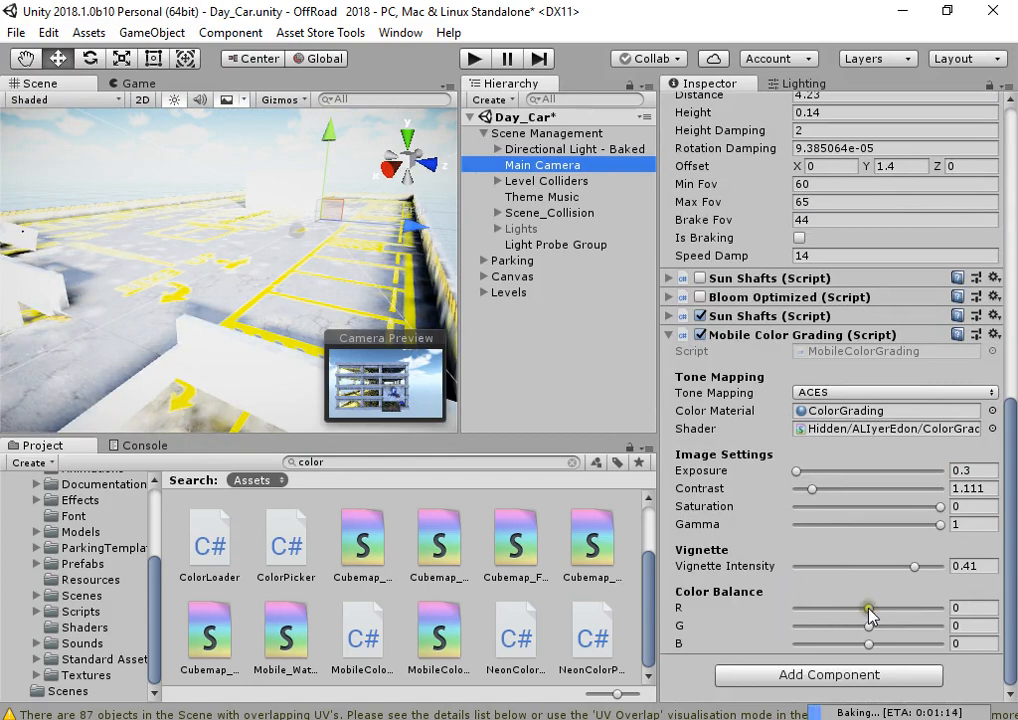
pyautogui.moveTo(869, 608); pyautogui.dragTo(903, 607)
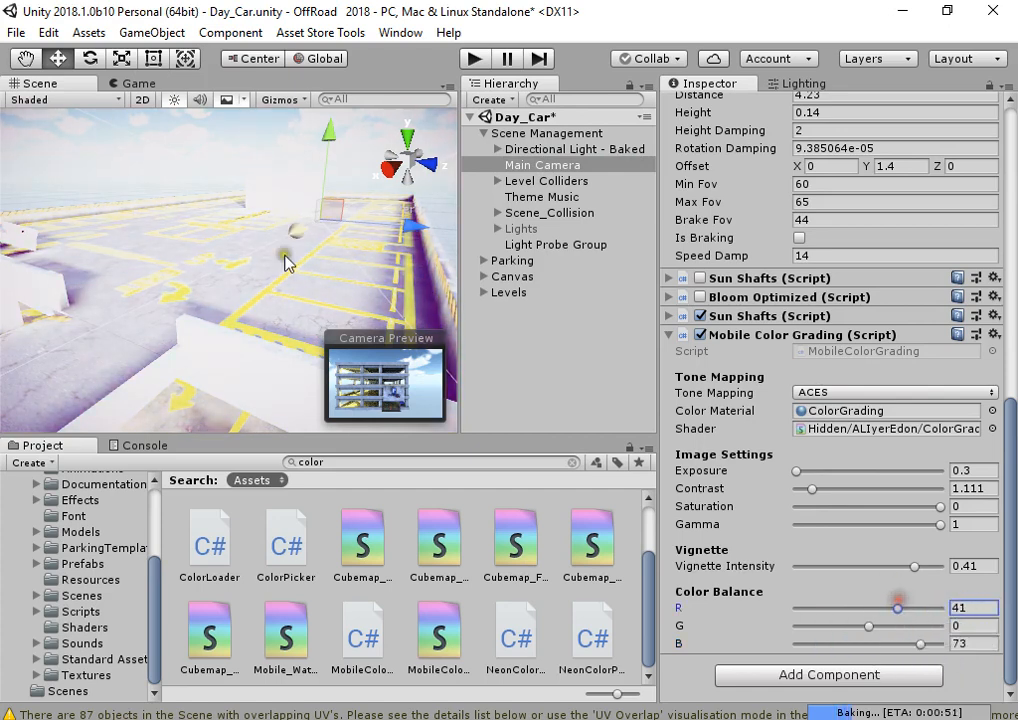
# - Inside the garage, set the Mobile Color Grading gamma to about 0.739 and exposure to about 0.469
pyautogui.moveTo(286, 262)
pyautogui.mouseDown(button='right')
pyautogui.moveTo(281, 346)
pyautogui.moveTo(287, 274)
pyautogui.mouseUp(button='right')
pyautogui.moveTo(937, 524); pyautogui.dragTo(886, 522)
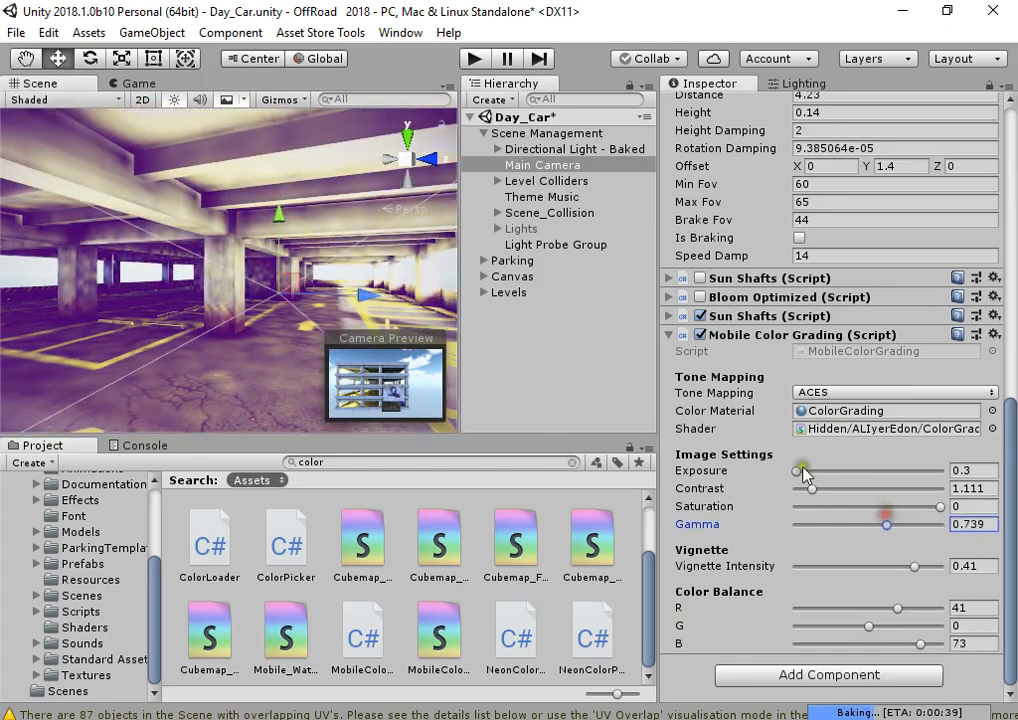
pyautogui.moveTo(797, 470); pyautogui.dragTo(823, 450)
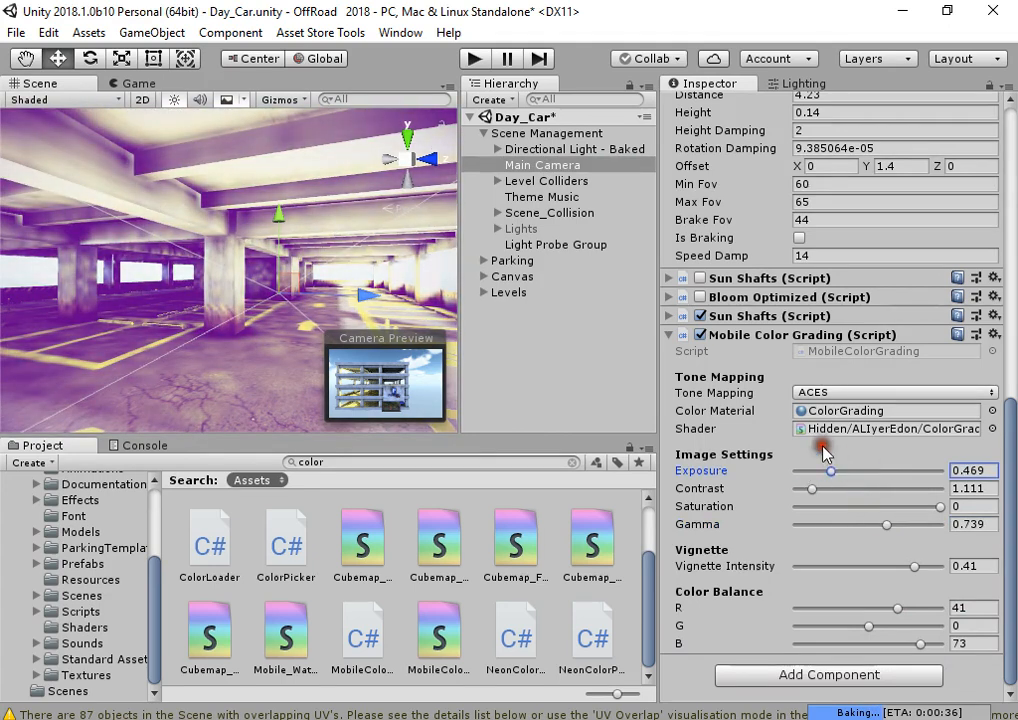
# - Enable the camera's disabled Sun Shafts and Bloom Optimized effects and look around the garage
pyautogui.click(702, 279)
pyautogui.click(702, 297)
pyautogui.moveTo(252, 277); pyautogui.dragTo(609, 348, button='right')
# - Set the Bloom Optimized B Color to saturated blue, hex 00B4FF, and view the garage interior
pyautogui.click(760, 297)
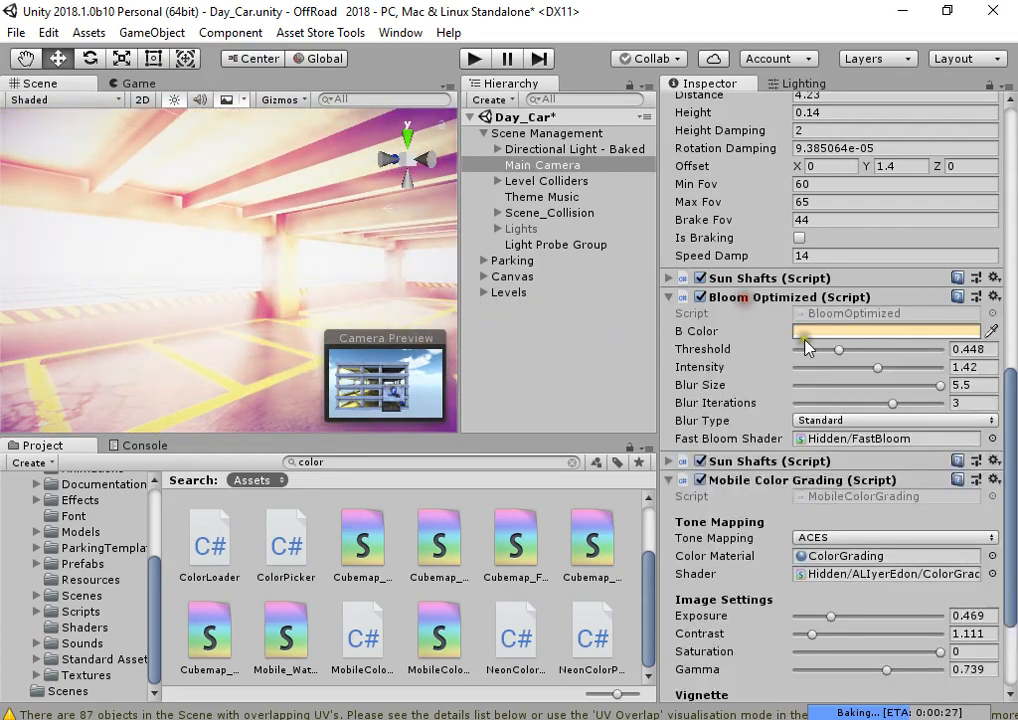
pyautogui.click(815, 330)
pyautogui.moveTo(30, 220); pyautogui.dragTo(24, 228)
pyautogui.moveTo(118, 152); pyautogui.dragTo(186, 127)
pyautogui.moveTo(298, 238); pyautogui.dragTo(512, 280, button='right')
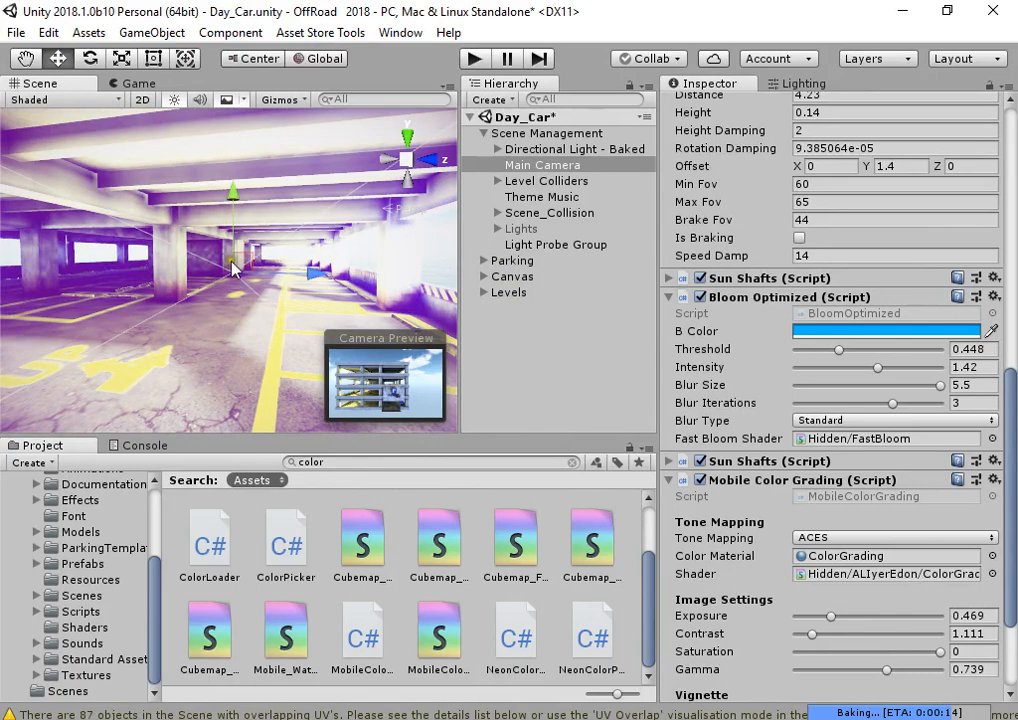
# - Save the Day_Car scene and show the Game view
pyautogui.click(434, 263)
pyautogui.hotkey('ctrl', 's')
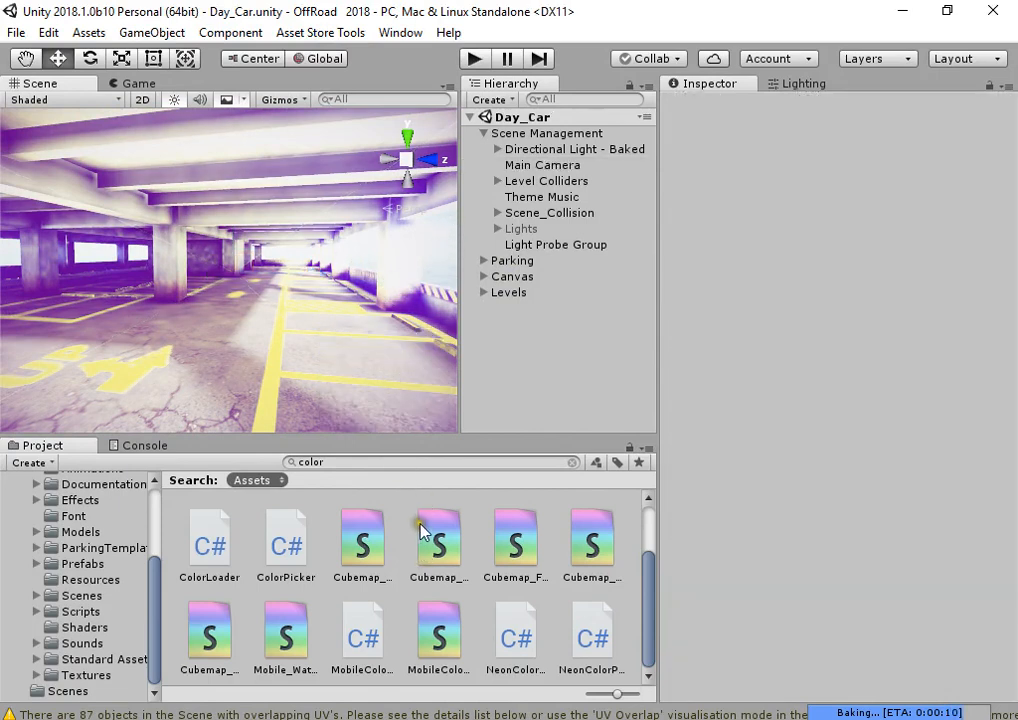
pyautogui.click(129, 85)
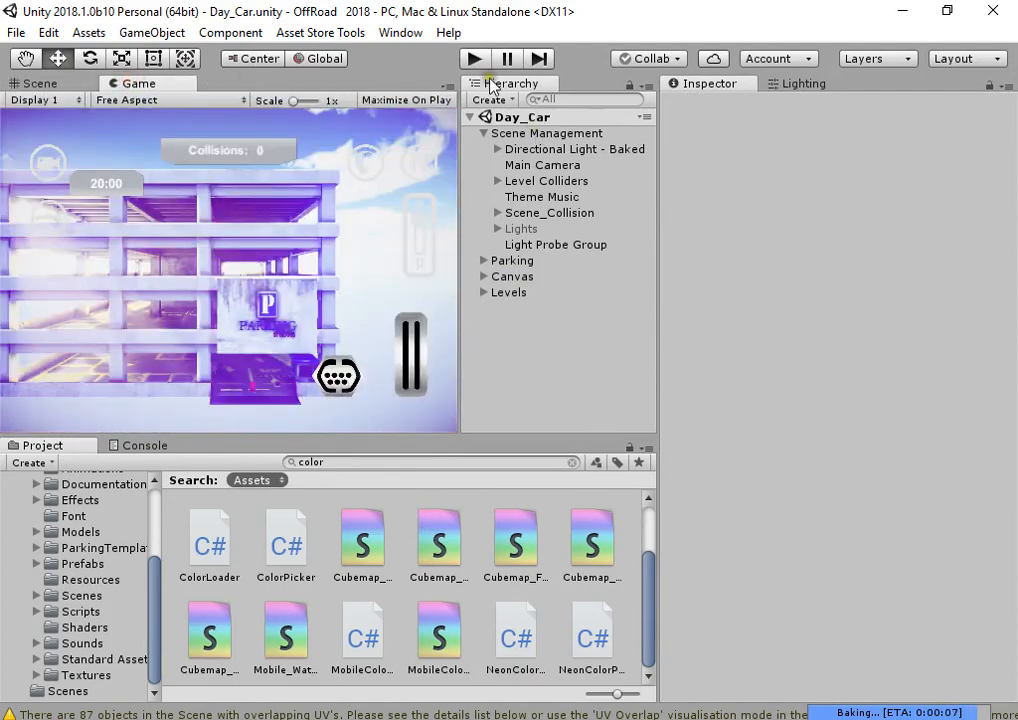
# - Lighten the Main Camera's Bloom Optimized B Color to a very pale blue
pyautogui.click(548, 165)
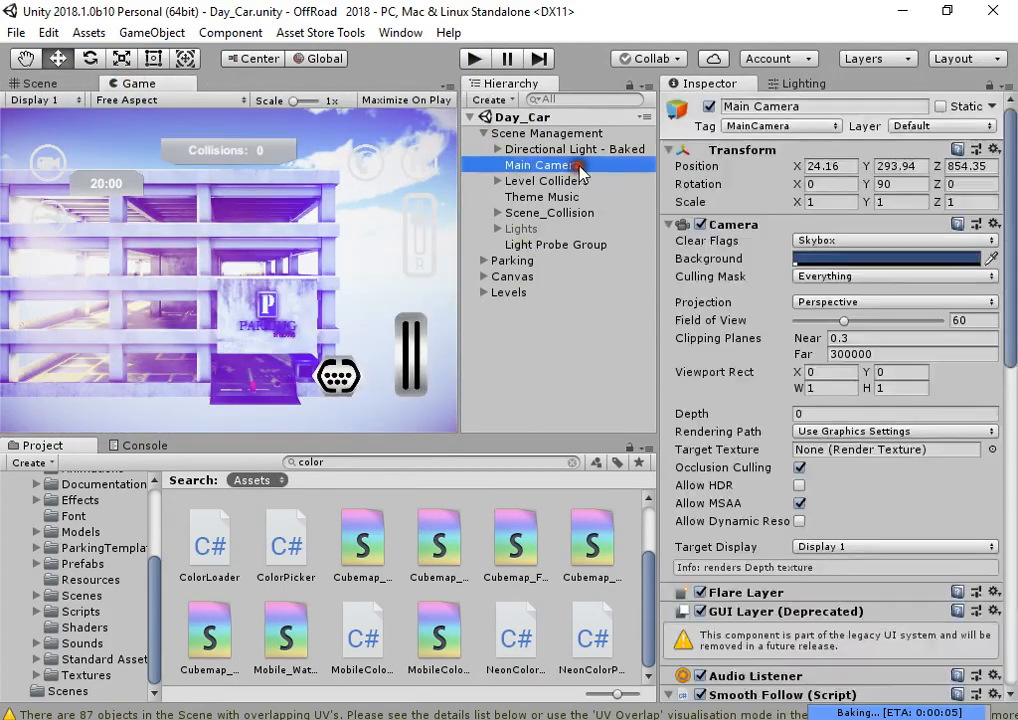
pyautogui.scroll(-15, 840, 420)
pyautogui.click(849, 371)
pyautogui.click(852, 385)
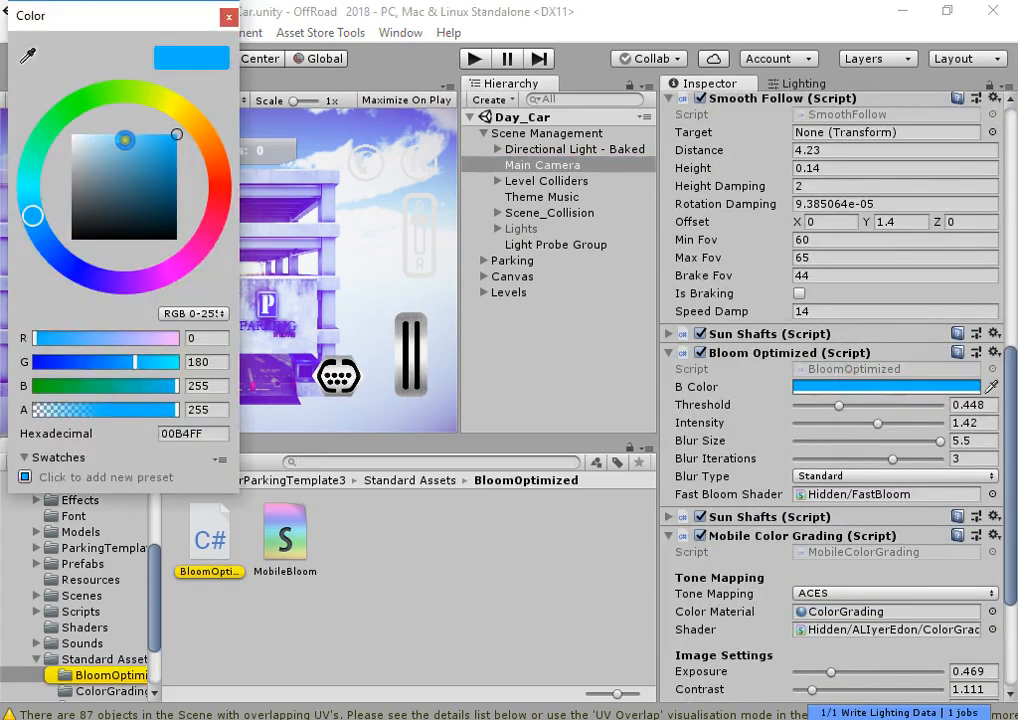
pyautogui.moveTo(122, 140); pyautogui.dragTo(87, 125)
pyautogui.click(229, 16)
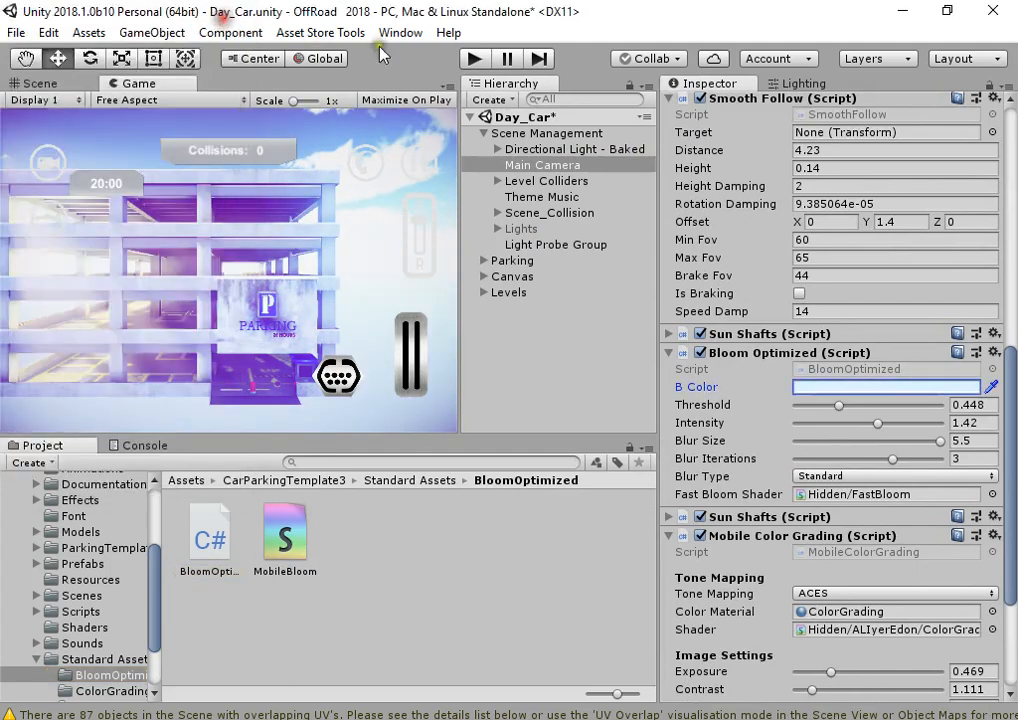
# - Start playing the scene and lower the computer's speaker volume
pyautogui.click(474, 59)
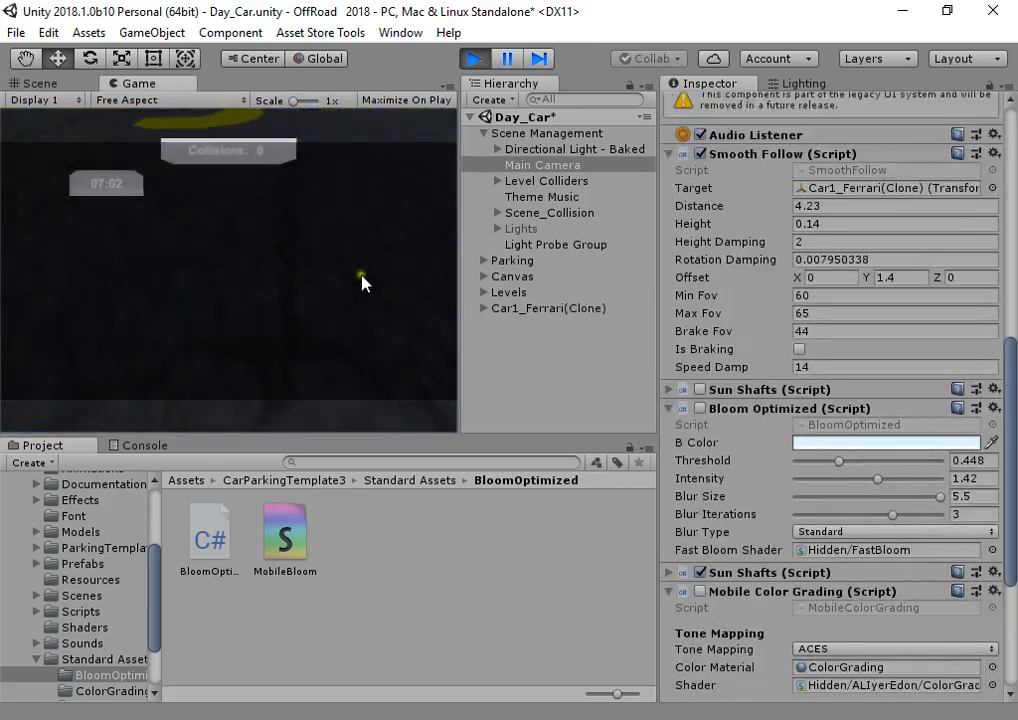
pyautogui.click(836, 718)
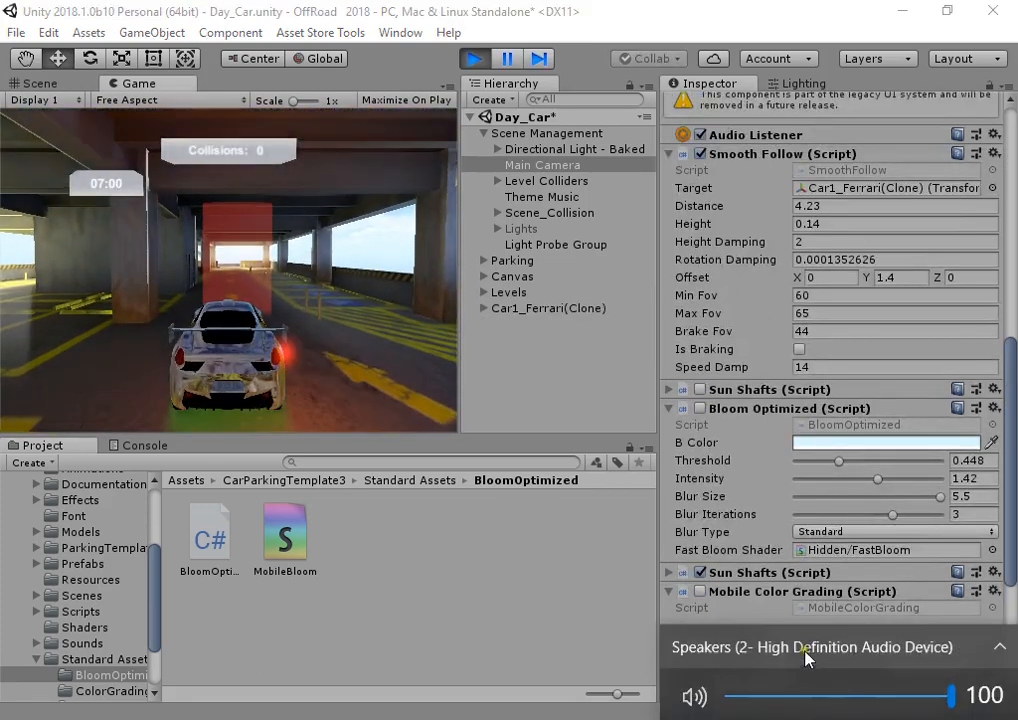
pyautogui.moveTo(778, 694); pyautogui.dragTo(760, 692)
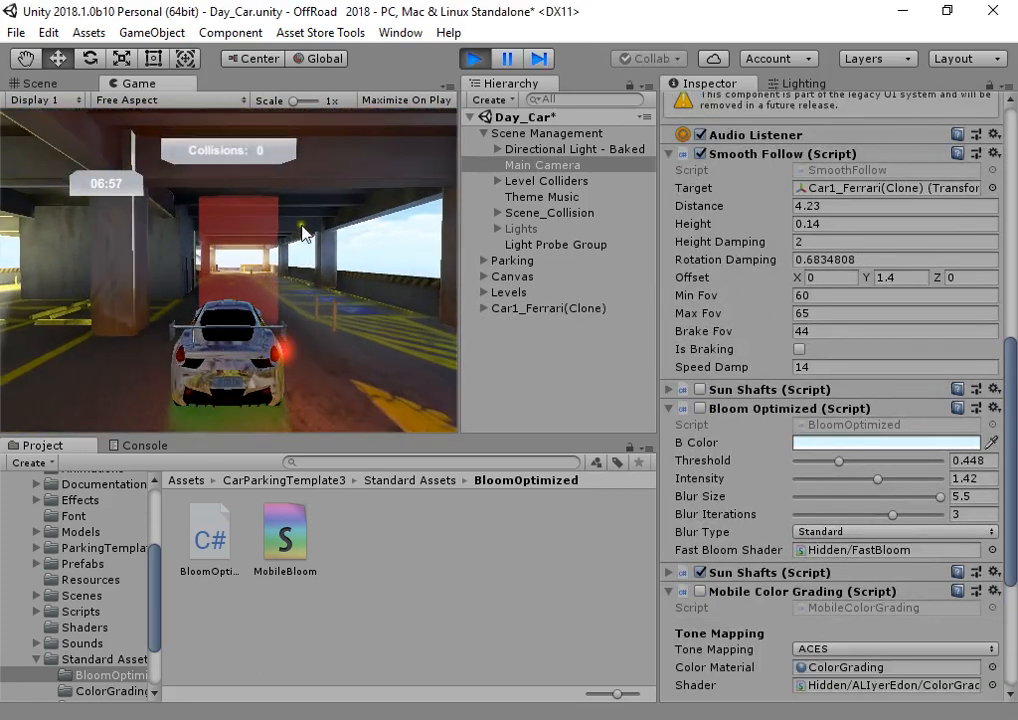
# - Set the Game view's resolution to 1080 P (1920:1080)
pyautogui.click(161, 100)
pyautogui.click(125, 247)
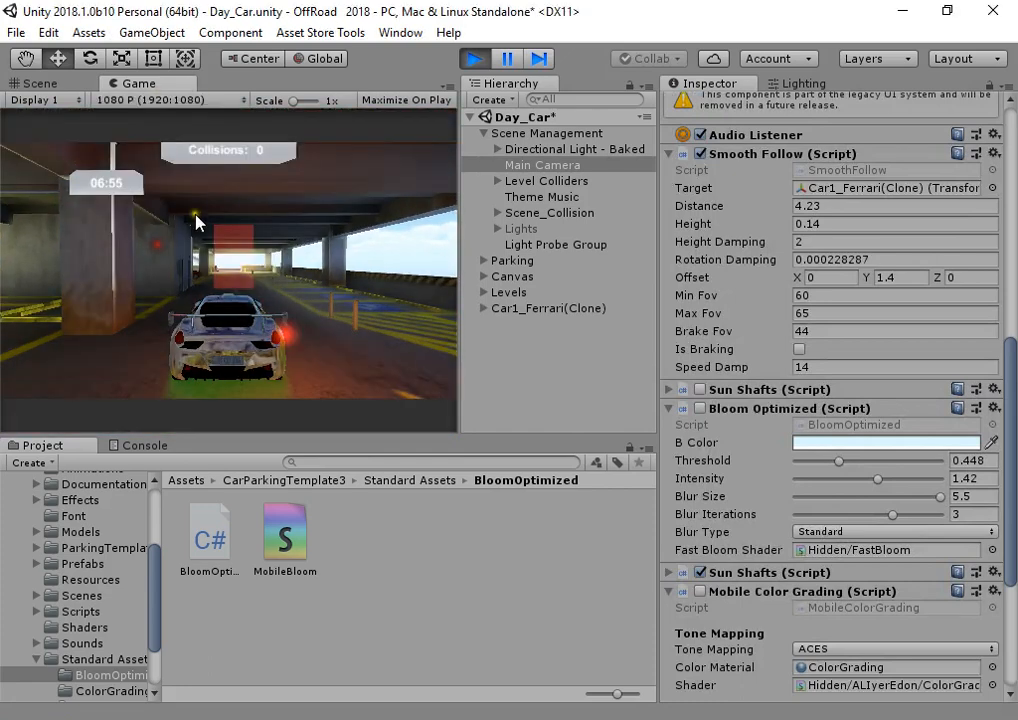
# - Turn on Color Grading, Sun Shaft, Bloom and VSync in the game's pause settings and return to the game
pyautogui.press('Escape')
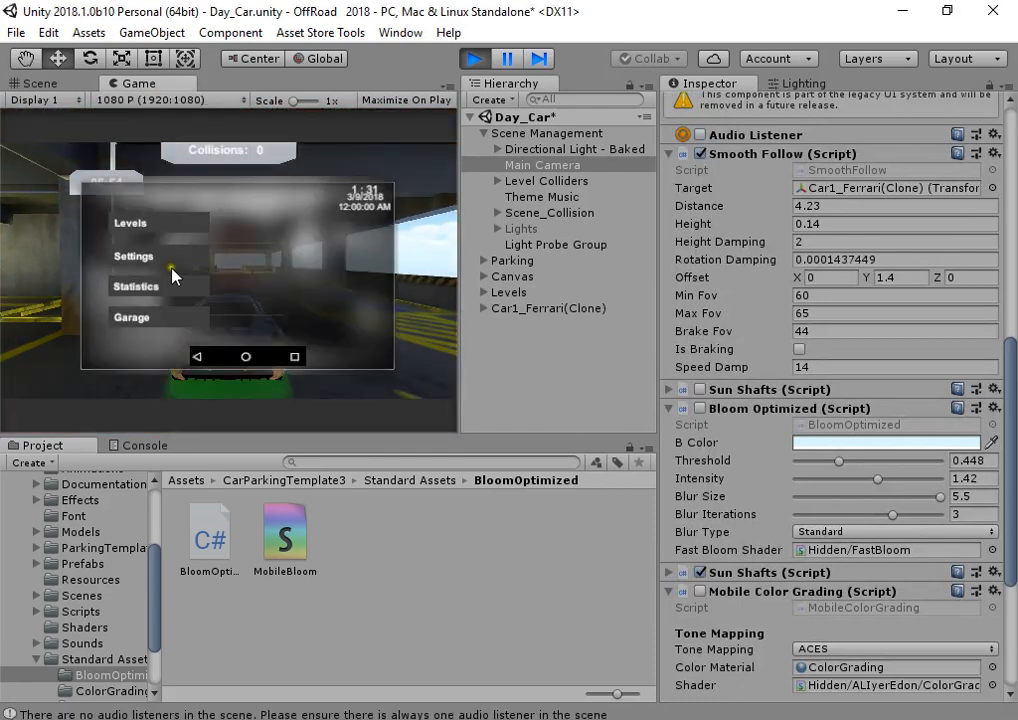
pyautogui.click(133, 260)
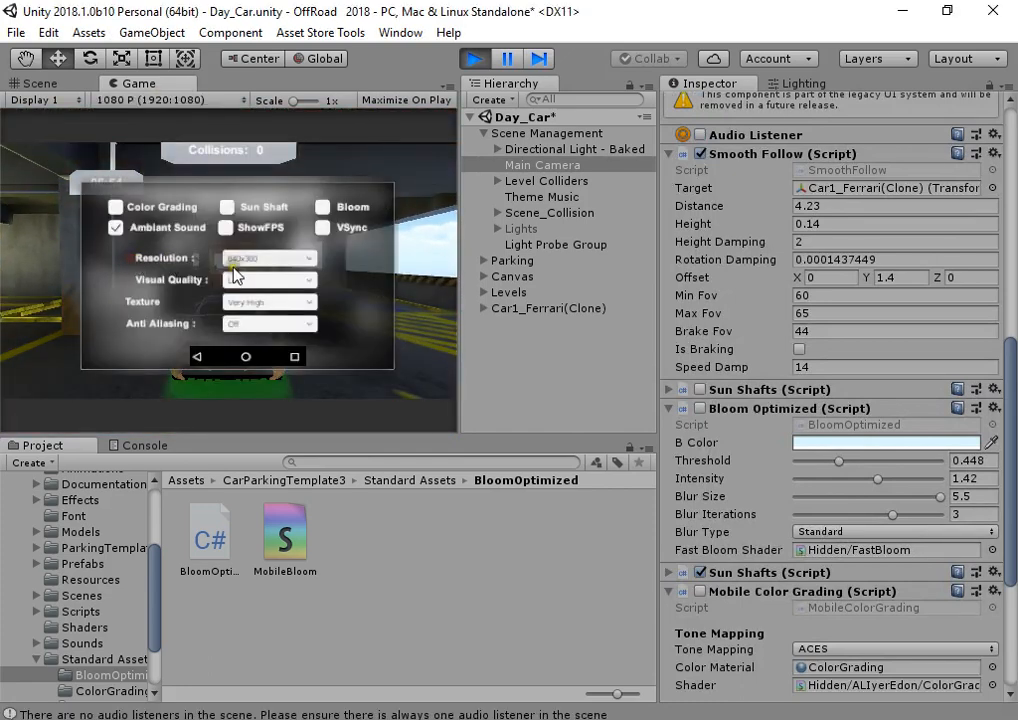
pyautogui.click(228, 210)
pyautogui.click(184, 210)
pyautogui.click(323, 208)
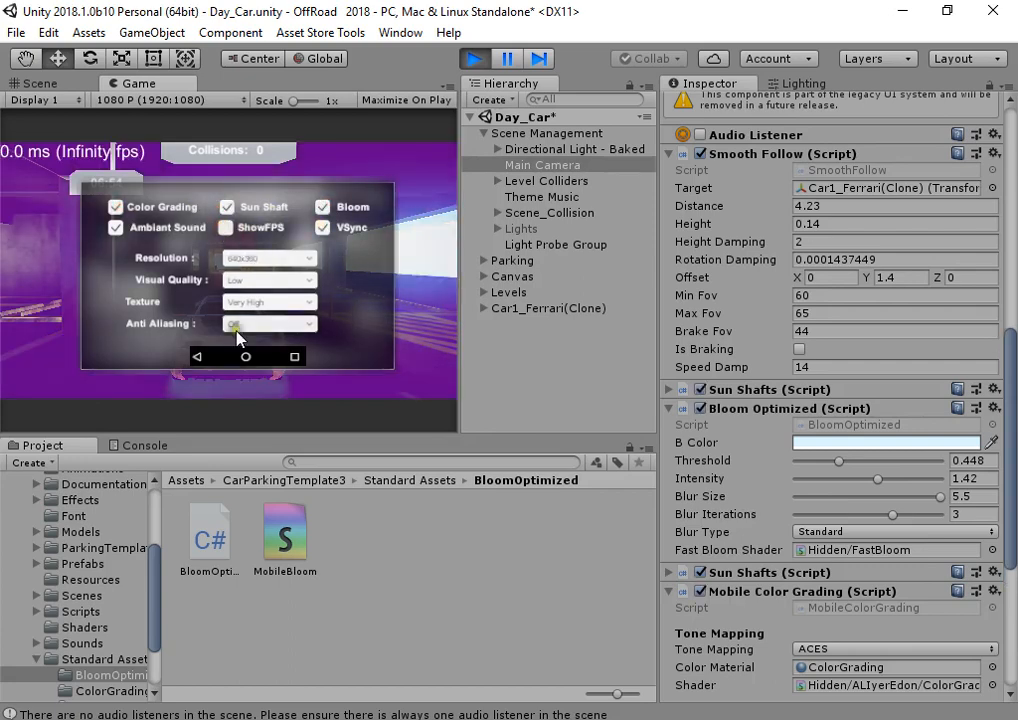
pyautogui.click(197, 356)
pyautogui.click(195, 358)
# - Drive the car through the parking garage to check the image effects, and stop playing
pyautogui.click(303, 299)
pyautogui.press('Up')
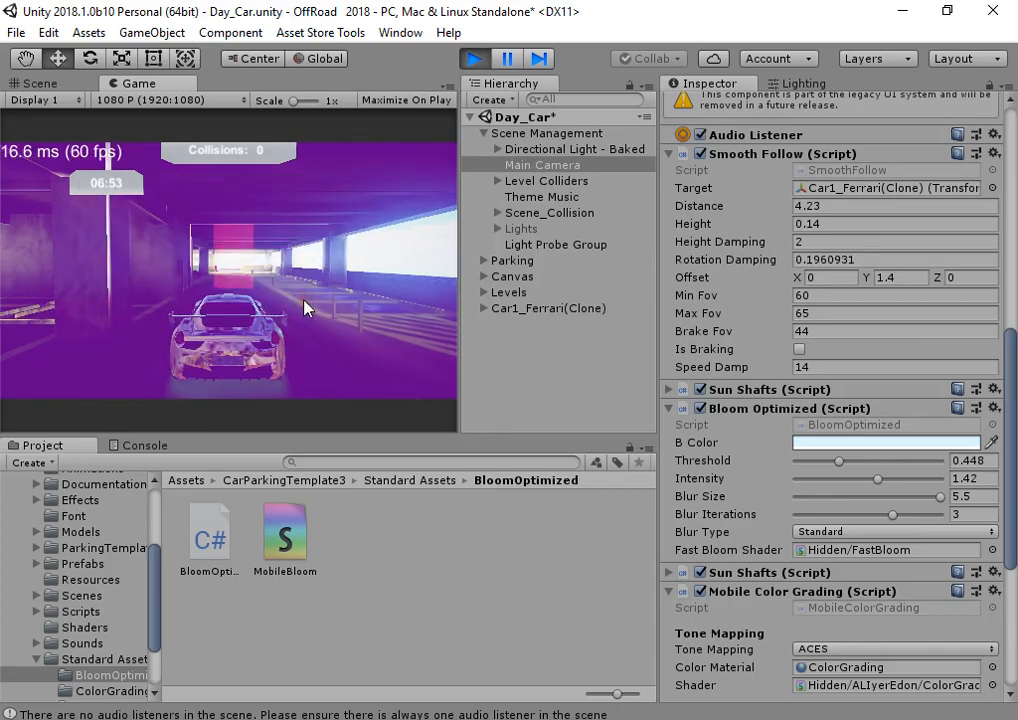
pyautogui.press('Right')
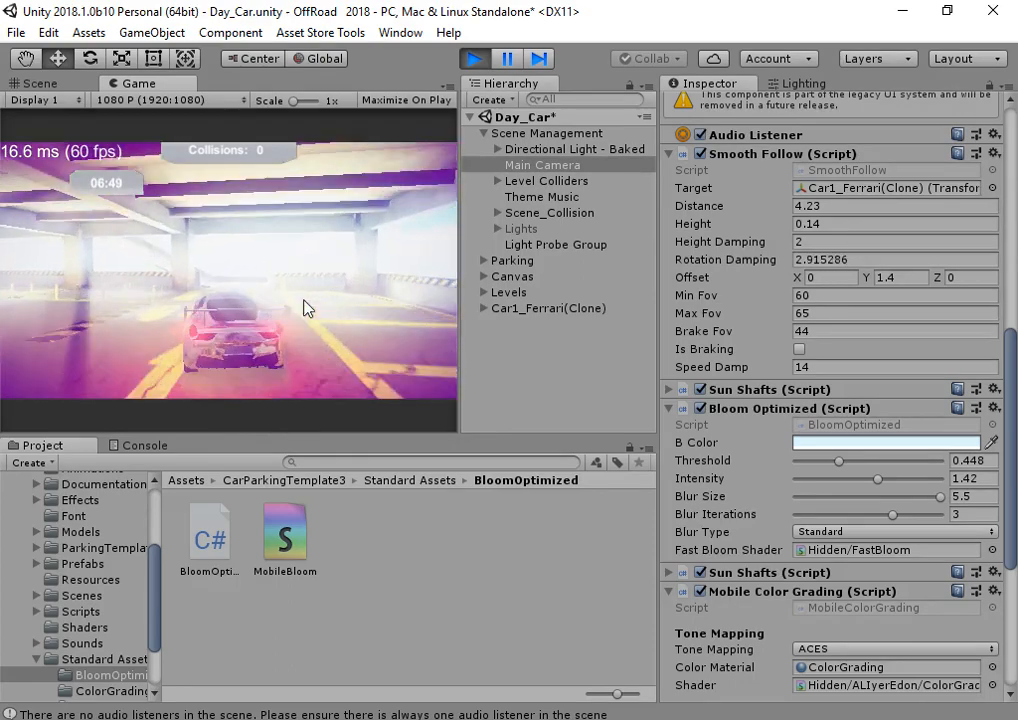
pyautogui.press('Left')
pyautogui.press('Down')
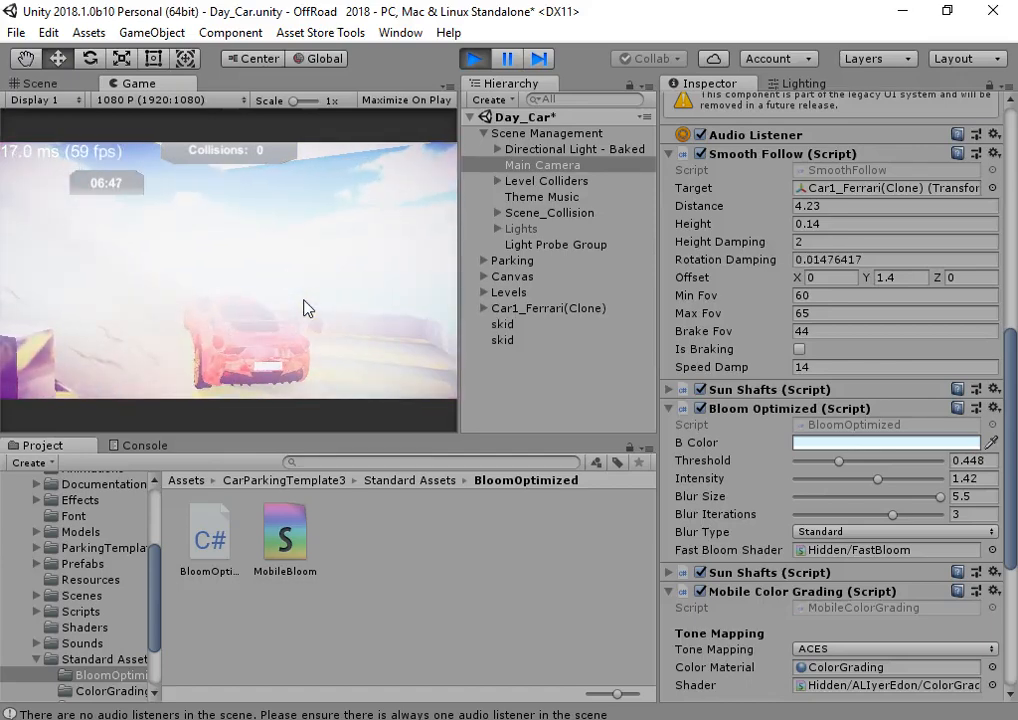
pyautogui.click(304, 295)
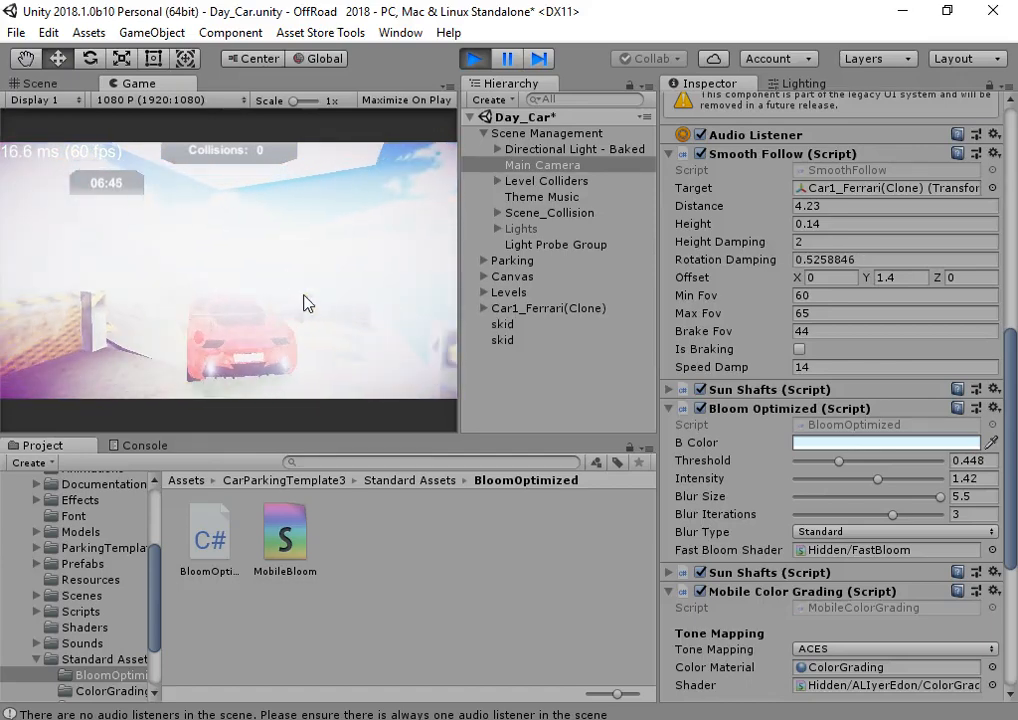
pyautogui.press('Up')
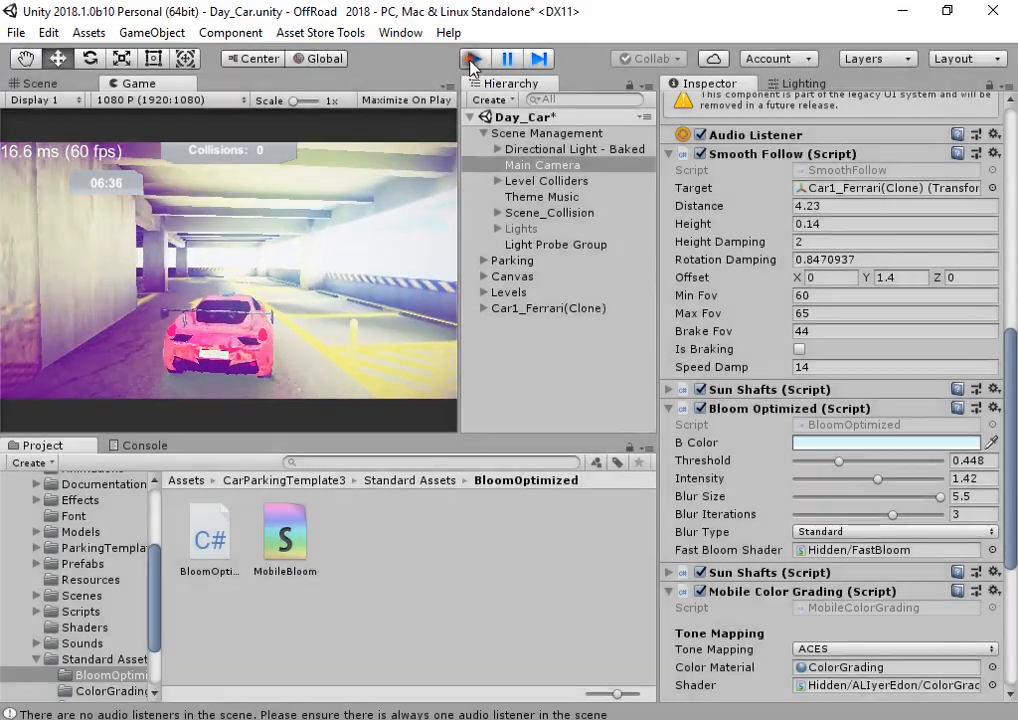
pyautogui.click(473, 60)
# - Set the baked directional light's Indirect Multiplier to 1.3 and lower its Intensity
pyautogui.click(602, 246)
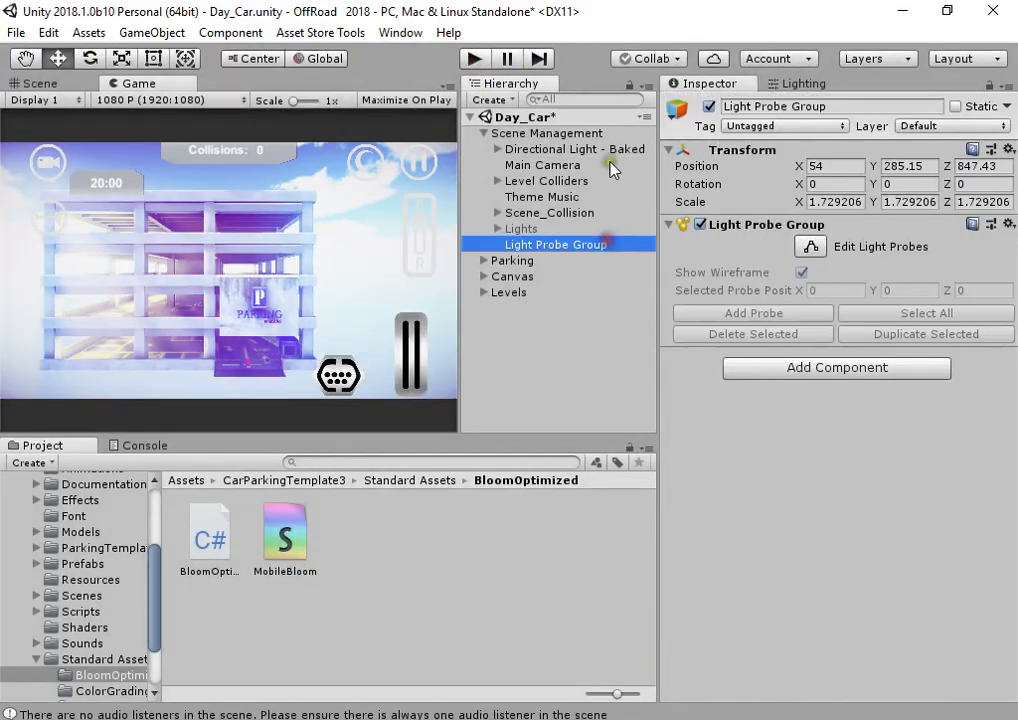
pyautogui.click(630, 149)
pyautogui.click(835, 296)
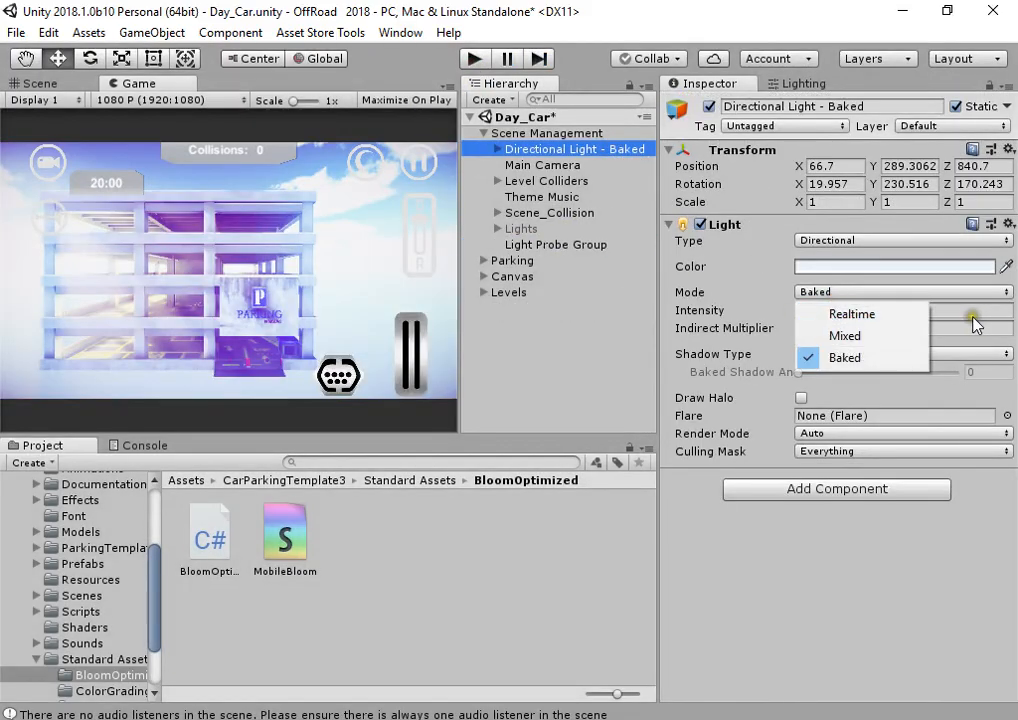
pyautogui.click(940, 331)
pyautogui.click(853, 311)
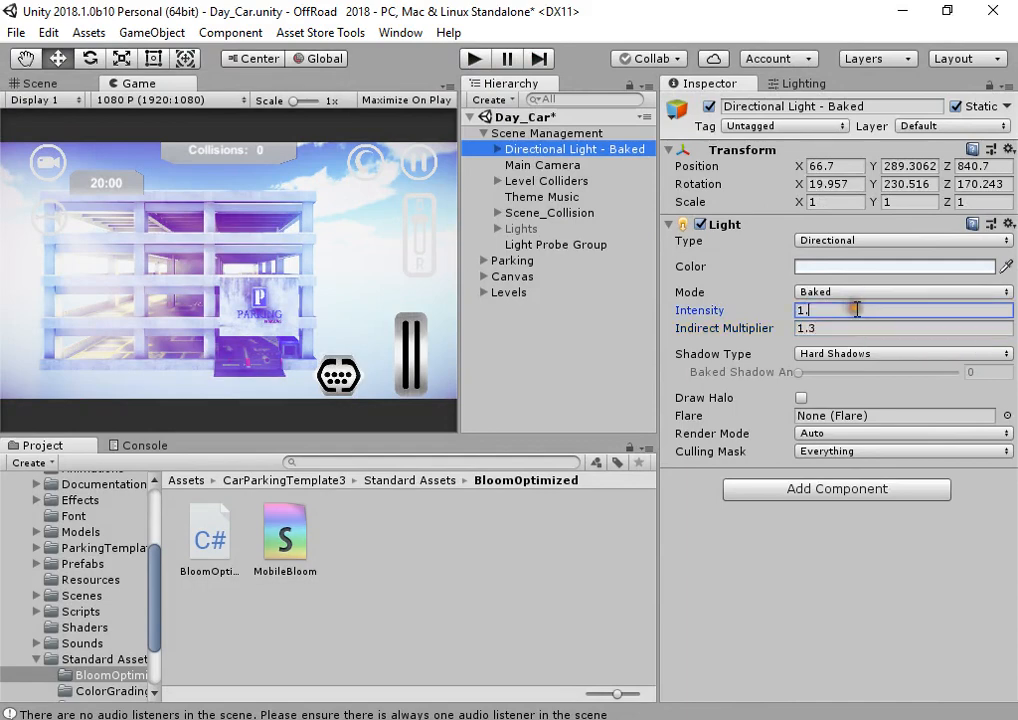
# - Activate the Lights group, generate the lighting again and view the garage in the scene
pyautogui.click(560, 228)
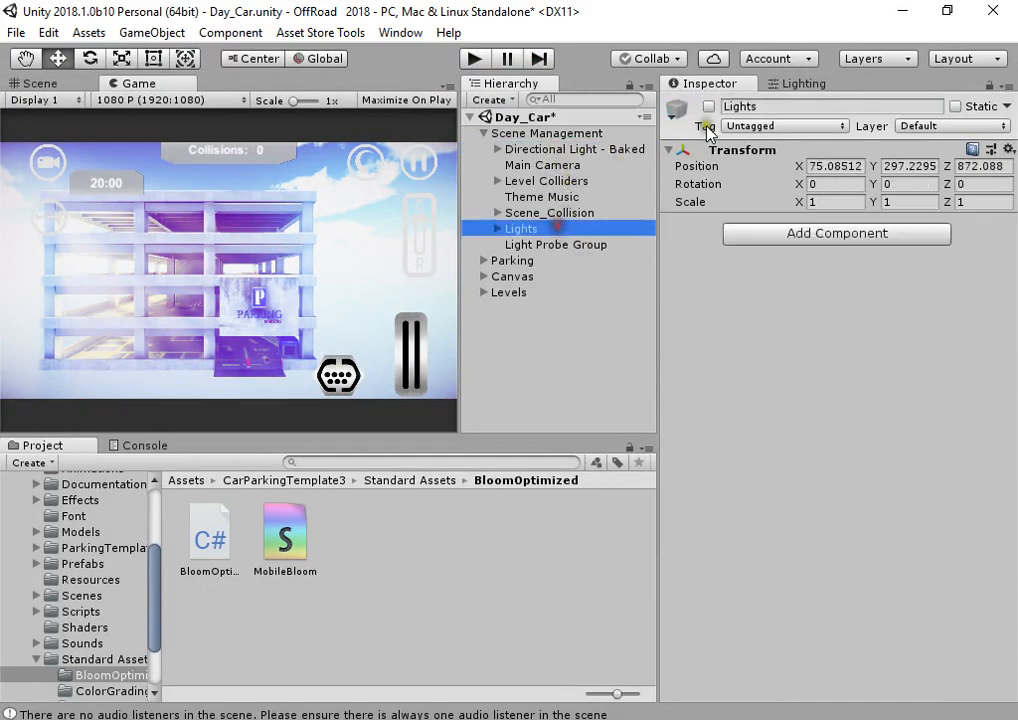
pyautogui.click(785, 83)
pyautogui.click(945, 572)
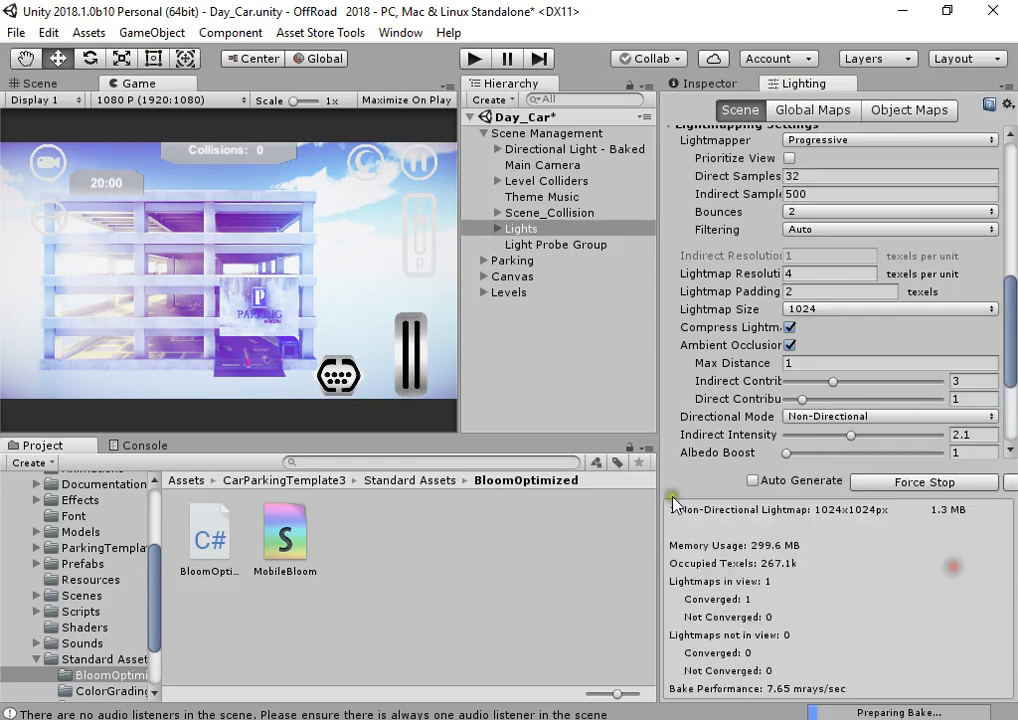
pyautogui.click(89, 84)
pyautogui.moveTo(328, 268); pyautogui.dragTo(303, 314, button='right')
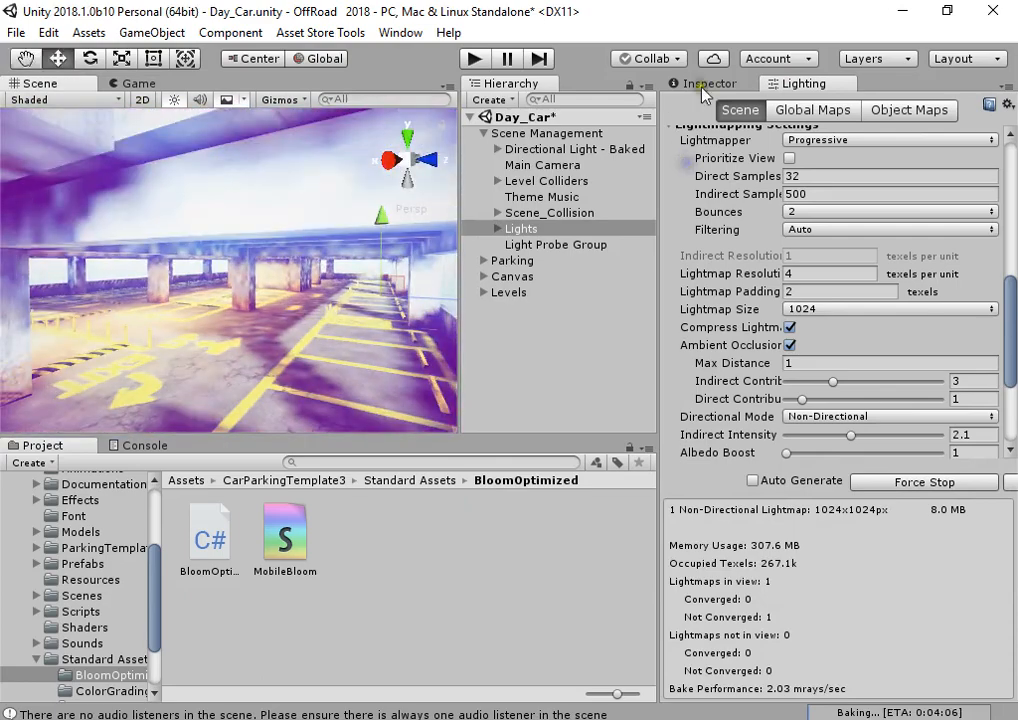
# - Set the baked directional light's Intensity to 1.3 while the lighting bakes
pyautogui.click(700, 85)
pyautogui.click(572, 166)
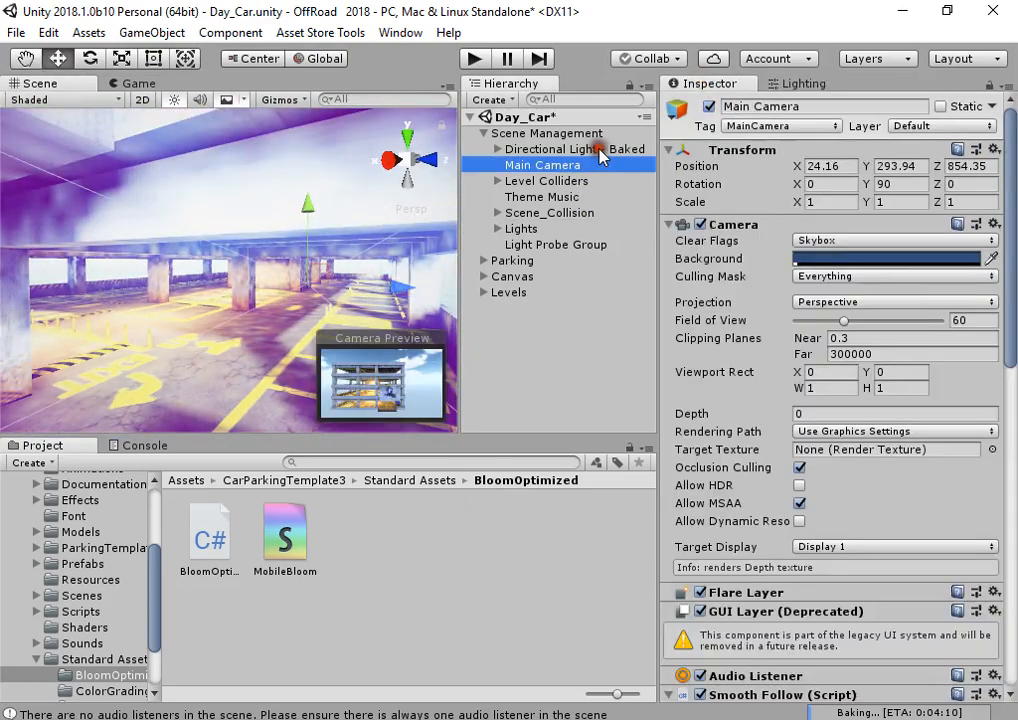
pyautogui.click(590, 149)
pyautogui.click(846, 310)
pyautogui.write('1.3')
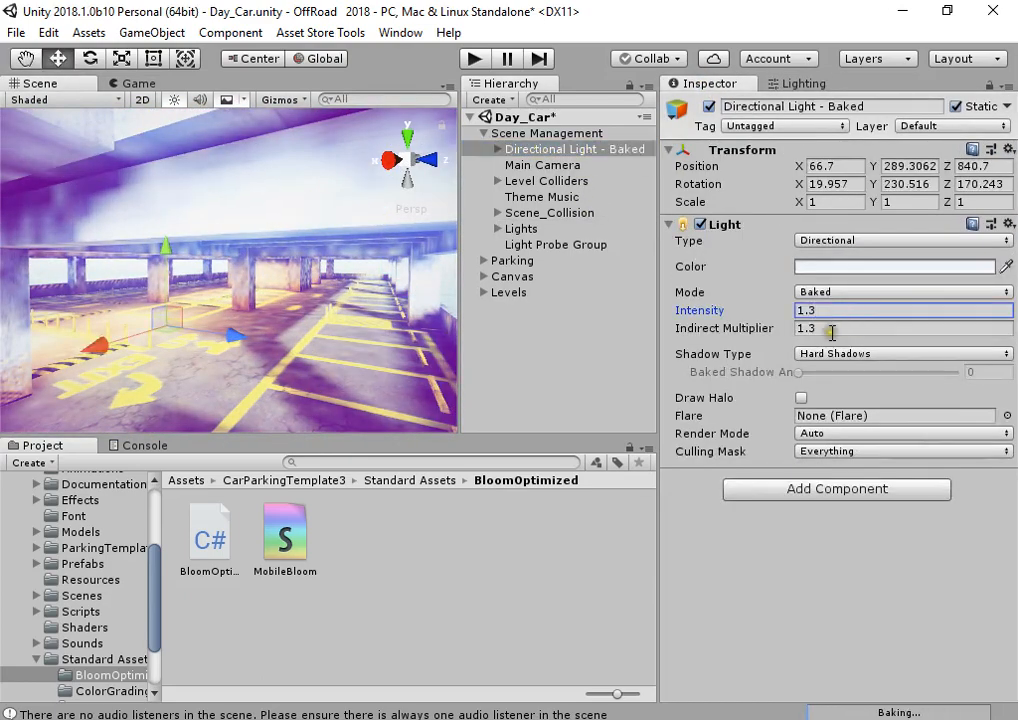
# - Set the baked directional light's Intensity to 1.7 and its Indirect Multiplier to 1
pyautogui.click(832, 329)
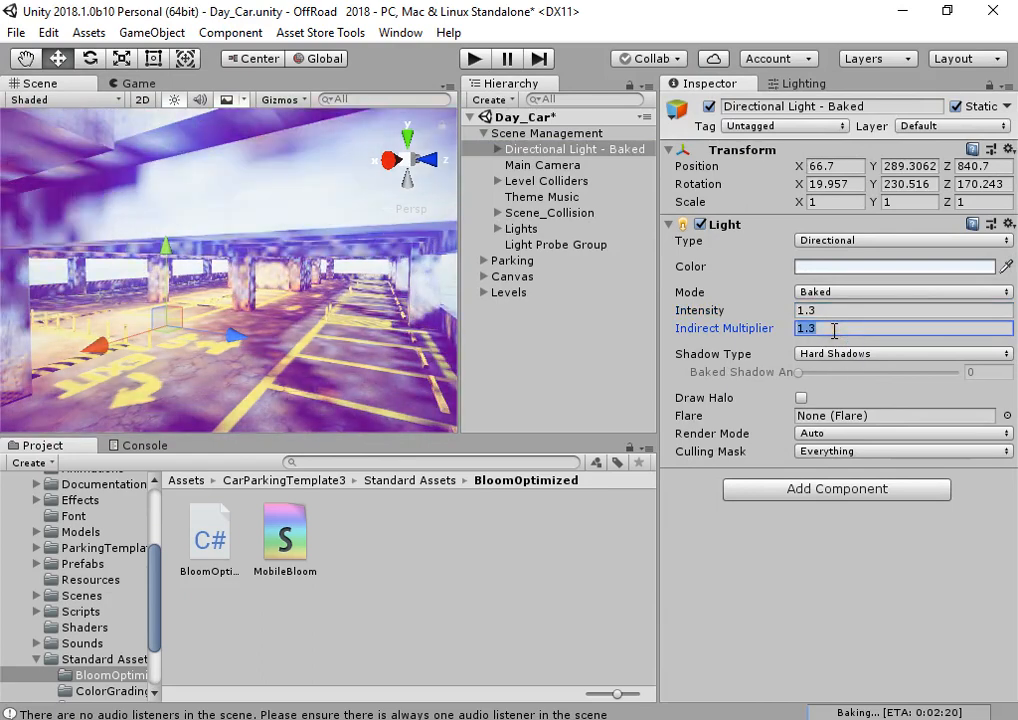
pyautogui.click(837, 313)
pyautogui.write('1.7')
pyautogui.click(837, 328)
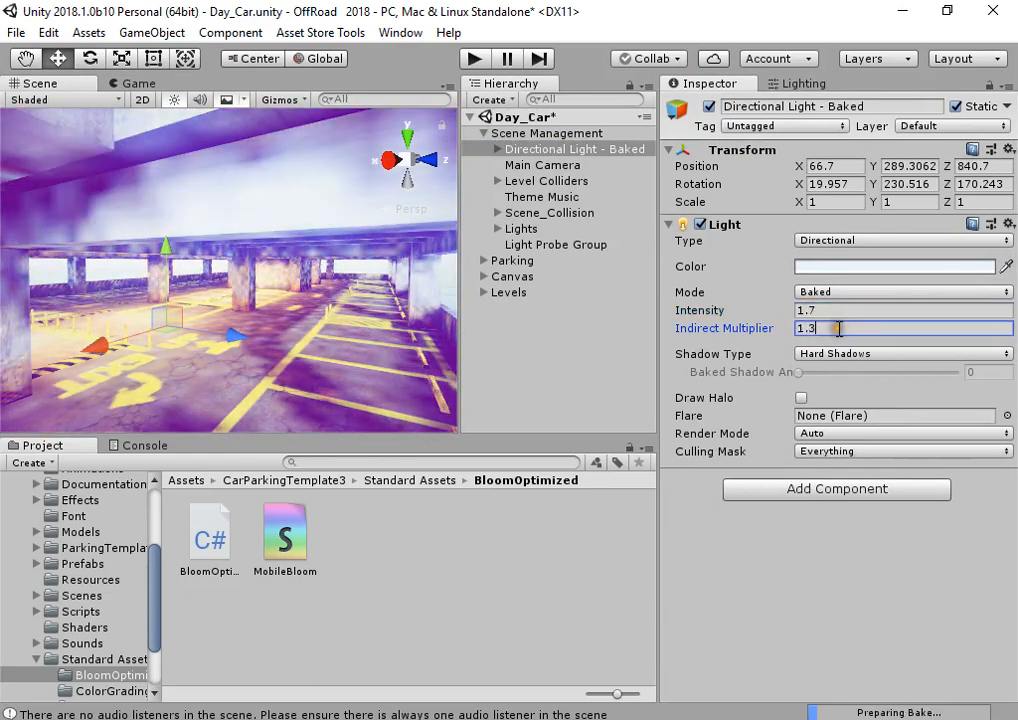
pyautogui.moveTo(322, 344); pyautogui.dragTo(338, 341, button='right')
pyautogui.scroll(-3, 338, 341)
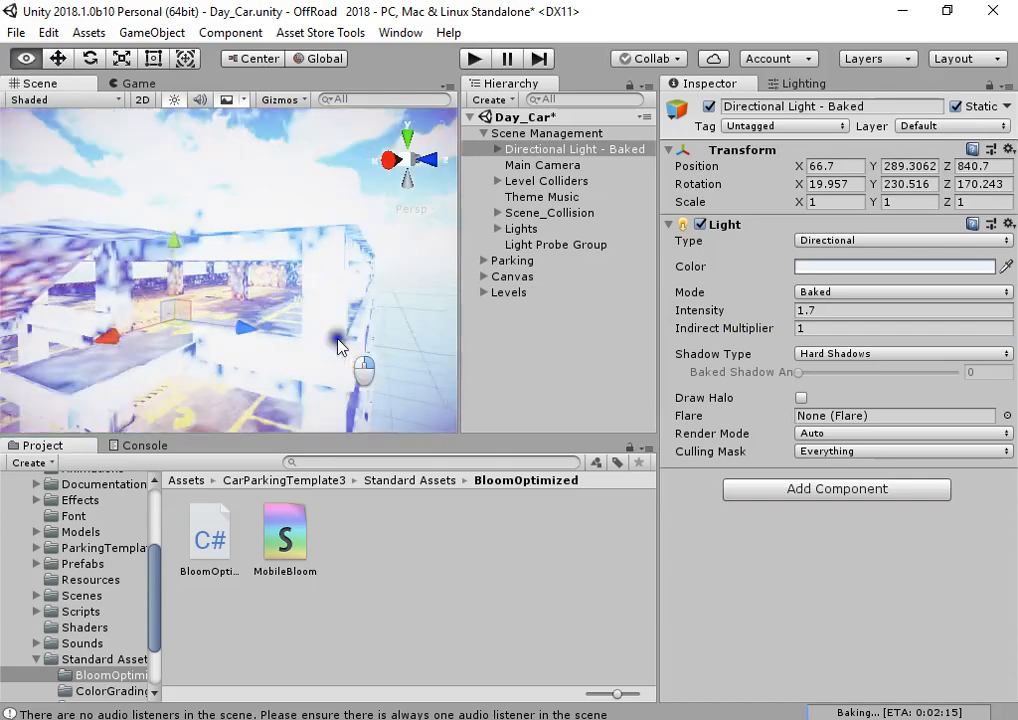
# - Change the baked directional light's Shadow Type and inspect the garage from inside and outside in the scene
pyautogui.click(810, 355)
pyautogui.click(863, 420)
pyautogui.click(285, 214)
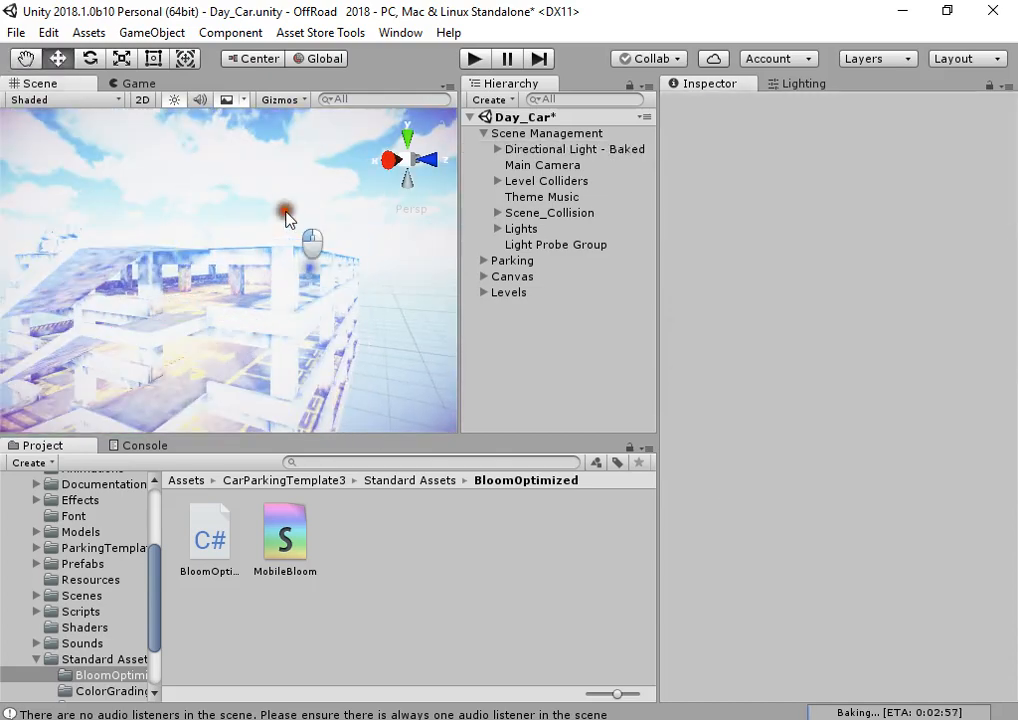
pyautogui.scroll(4, 313, 283)
pyautogui.moveTo(314, 290); pyautogui.dragTo(447, 377, button='right')
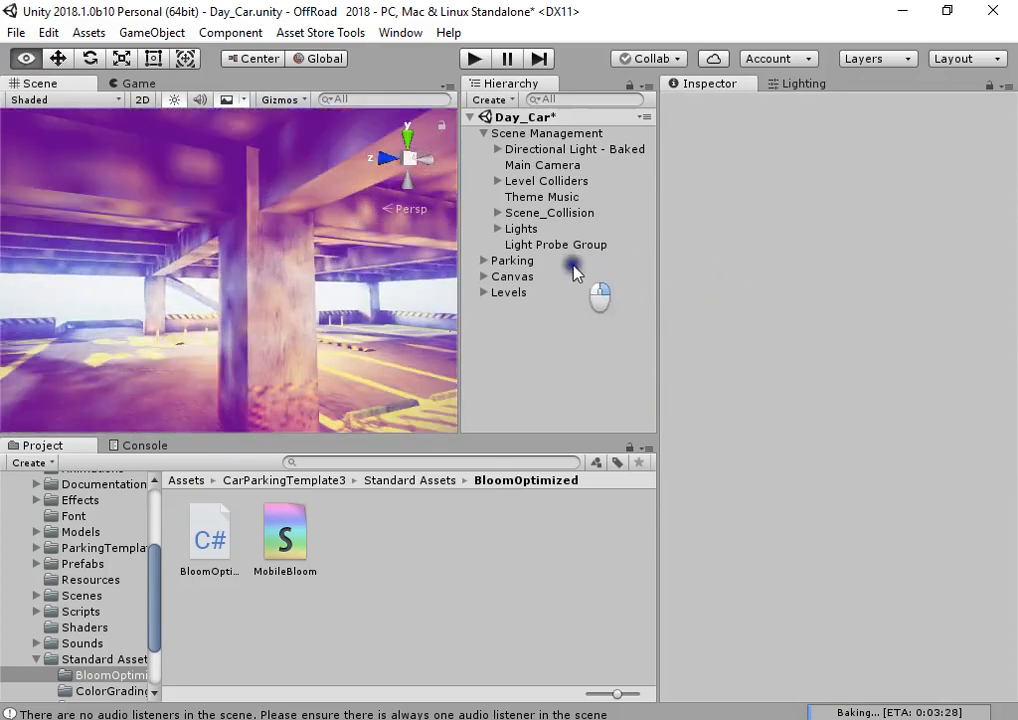
pyautogui.scroll(-5, 436, 381)
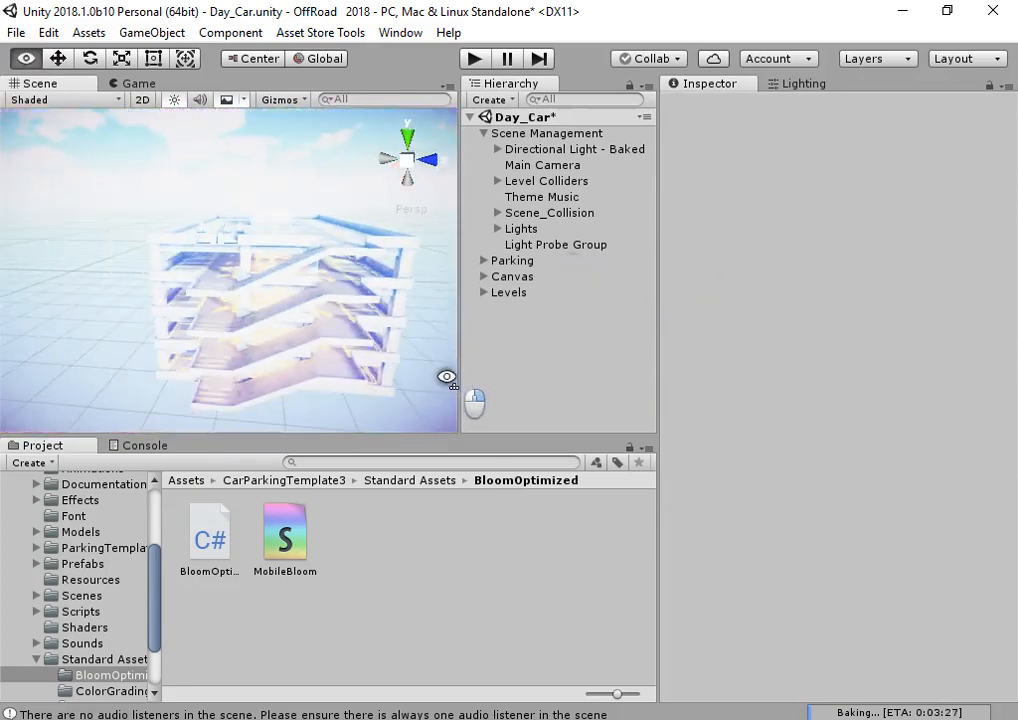
# - Disable the Bloom Optimized effect on the Main Camera and view the garage without it
pyautogui.doubleClick(600, 165)
pyautogui.scroll(-10, 795, 368)
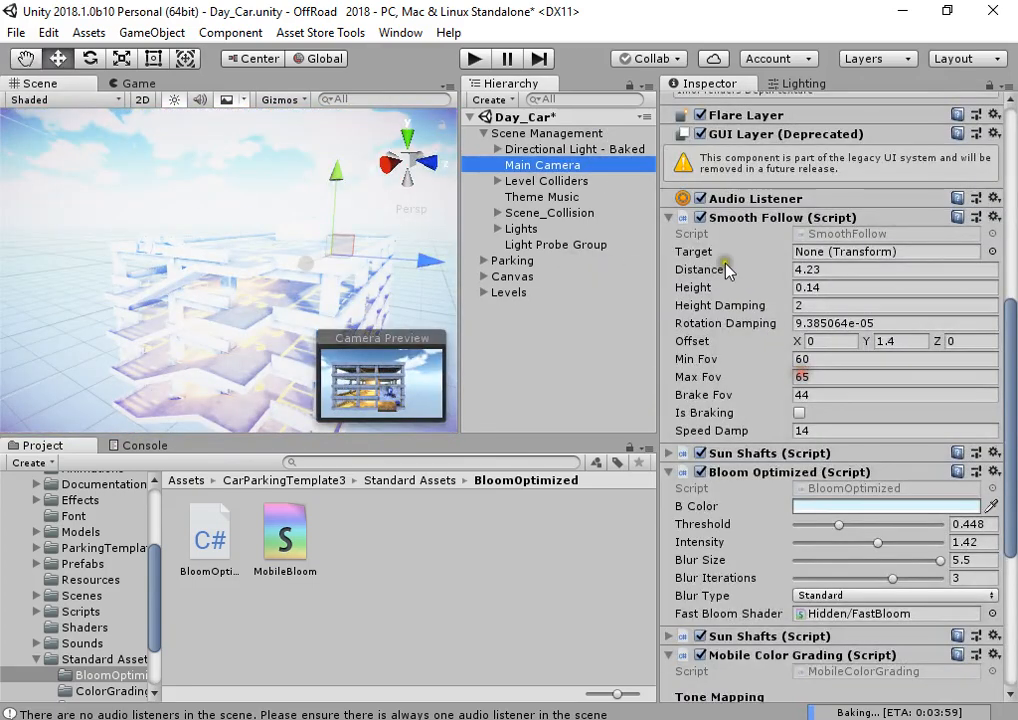
pyautogui.scroll(-5, 702, 311)
pyautogui.click(701, 293)
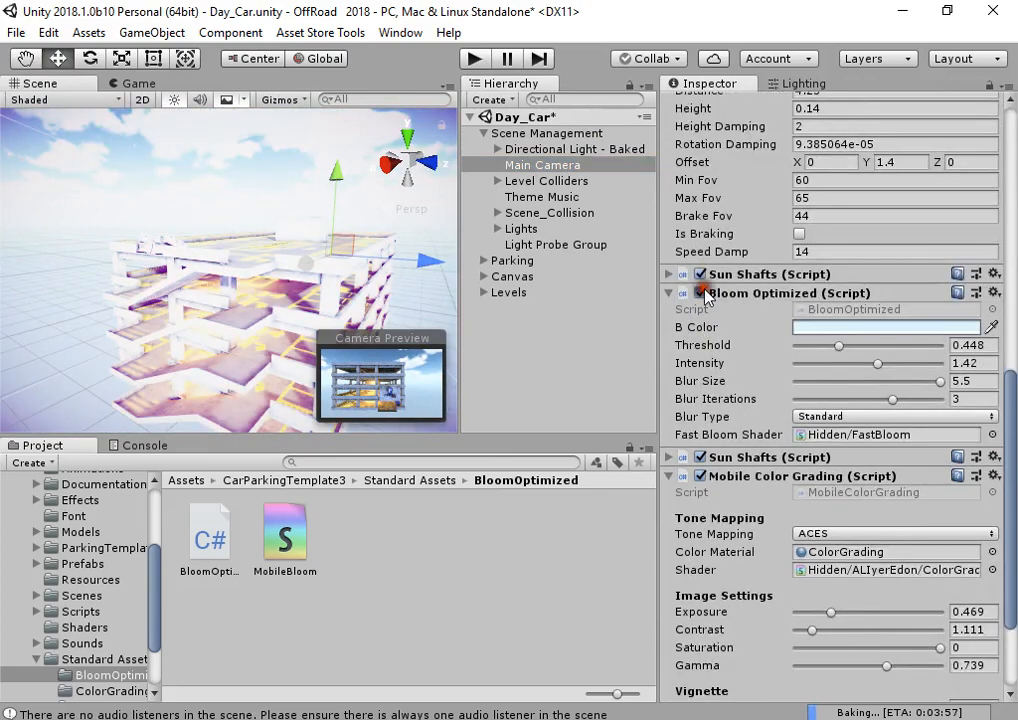
pyautogui.click(226, 185)
pyautogui.scroll(5, 264, 240)
pyautogui.moveTo(268, 250); pyautogui.dragTo(316, 243, button='right')
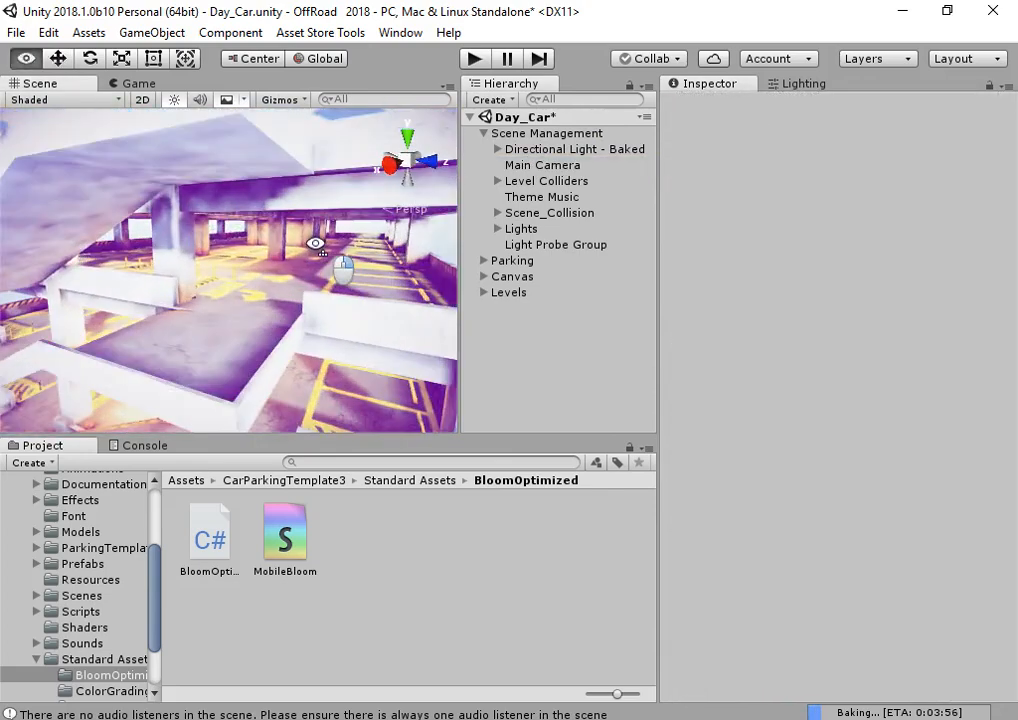
# - Lower the Gamma of the Main Camera's Mobile Color Grading effect
pyautogui.doubleClick(542, 165)
pyautogui.scroll(-6, 872, 387)
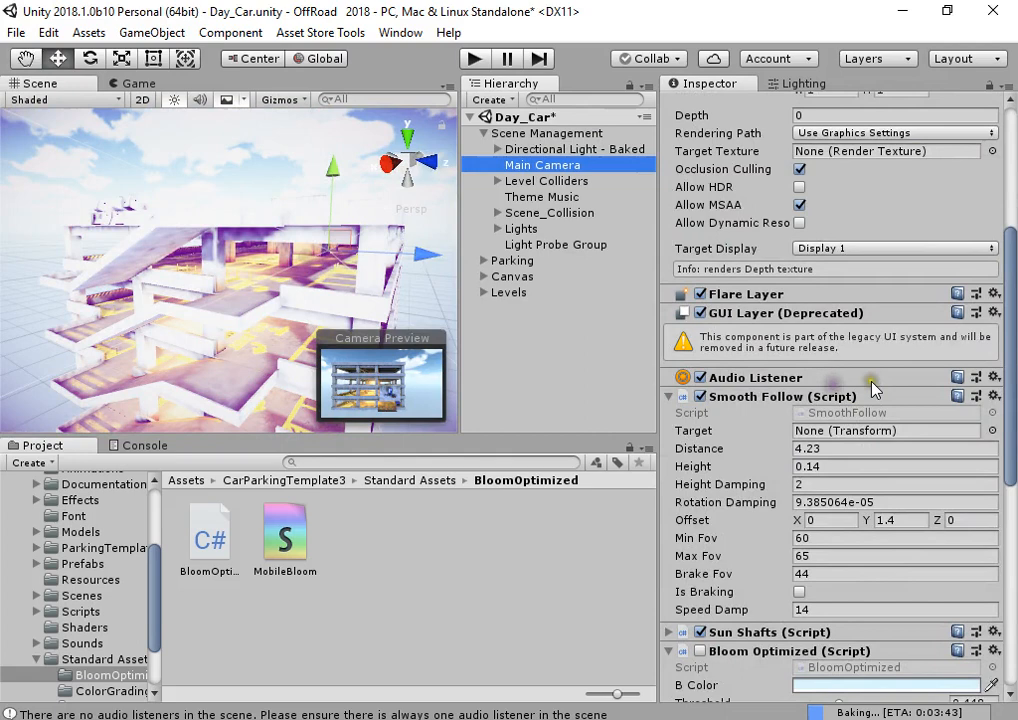
pyautogui.scroll(-10, 880, 420)
pyautogui.moveTo(886, 524); pyautogui.dragTo(847, 518)
pyautogui.moveTo(329, 183); pyautogui.dragTo(313, 177)
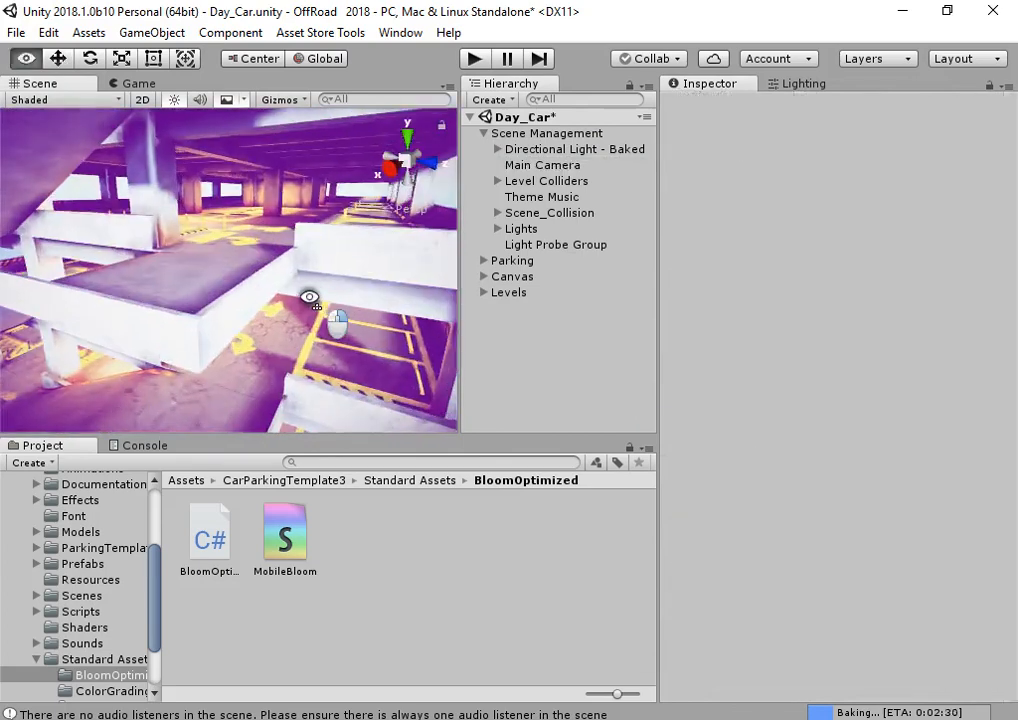
# - Check the darker garage interior in the scene and save the Day_Car scene
pyautogui.moveTo(311, 298)
pyautogui.mouseDown(button='right')
pyautogui.moveTo(359, 236)
pyautogui.moveTo(362, 303)
pyautogui.moveTo(300, 289)
pyautogui.mouseUp(button='right')
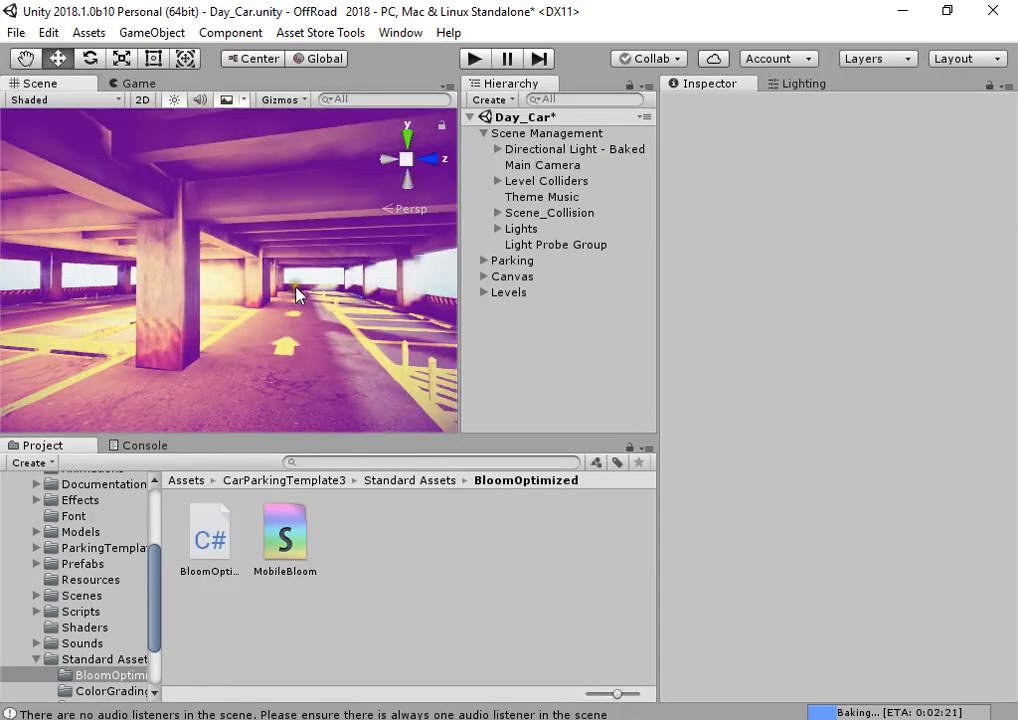
pyautogui.hotkey('ctrl', 's')
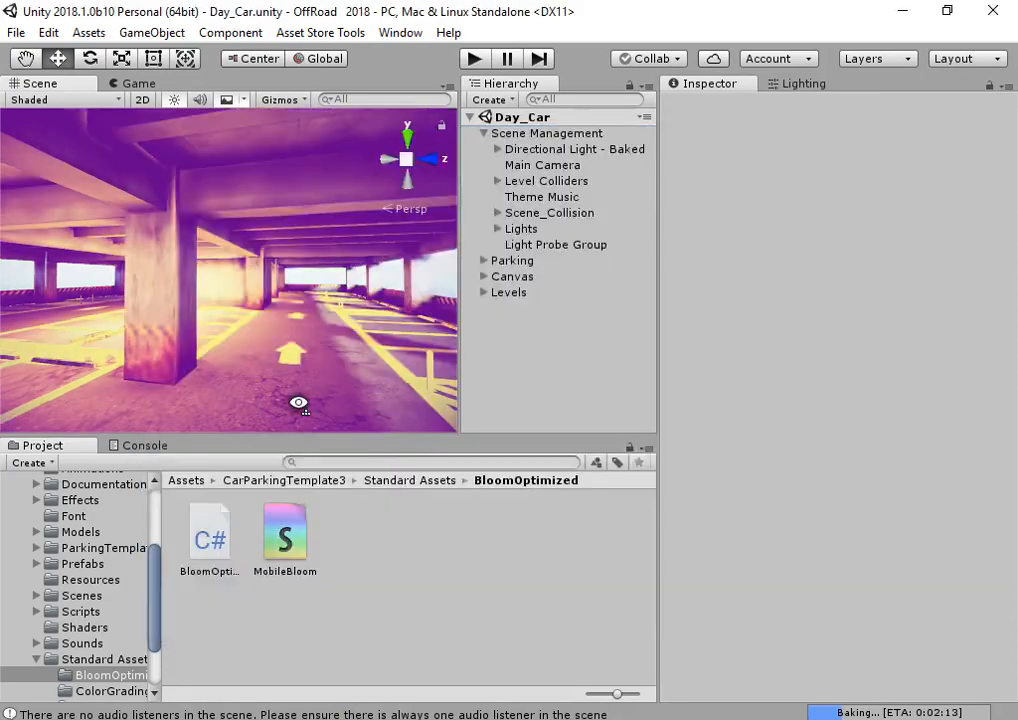
pyautogui.moveTo(296, 402); pyautogui.dragTo(300, 405, button='right')
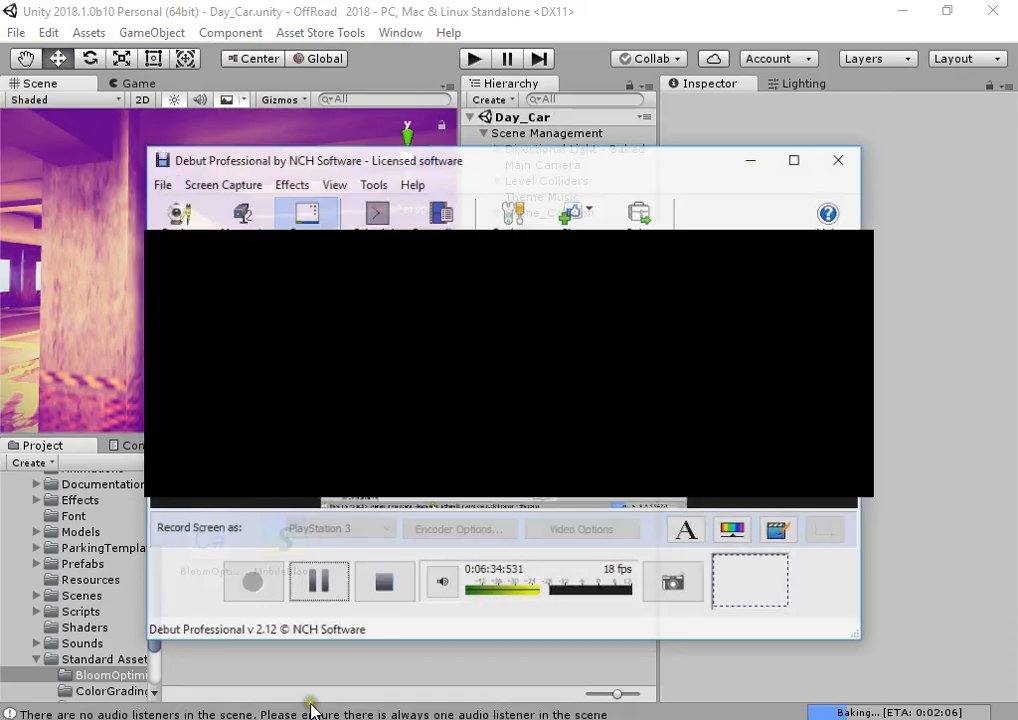